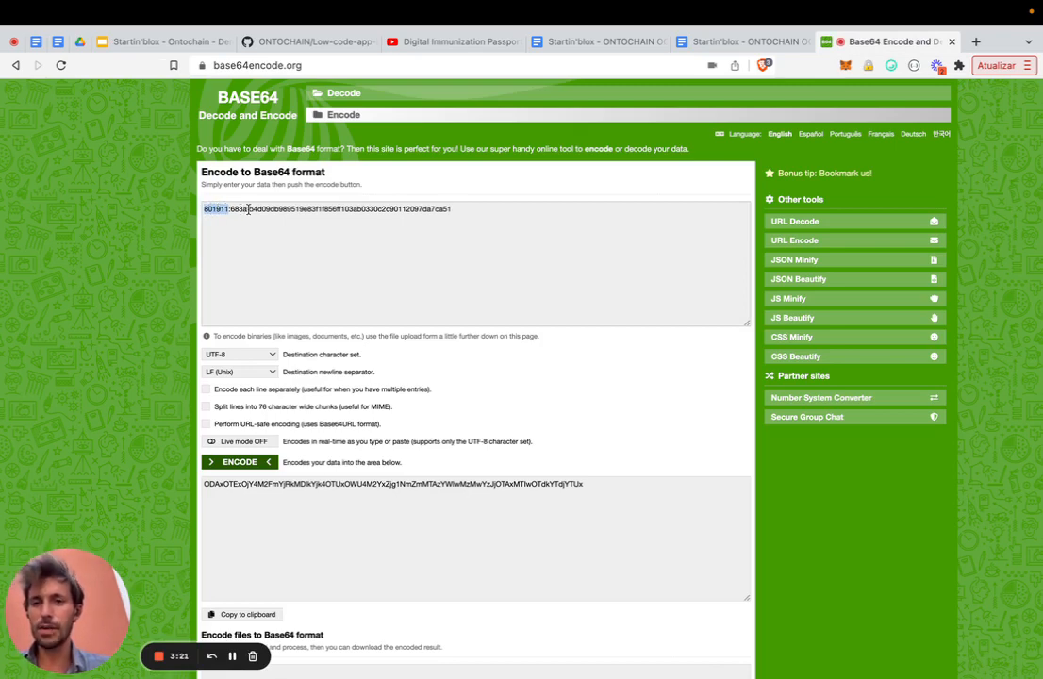
- Examine the client ID and secret string and its Base64-encoded output on base64encode.org
double_click(308, 209)
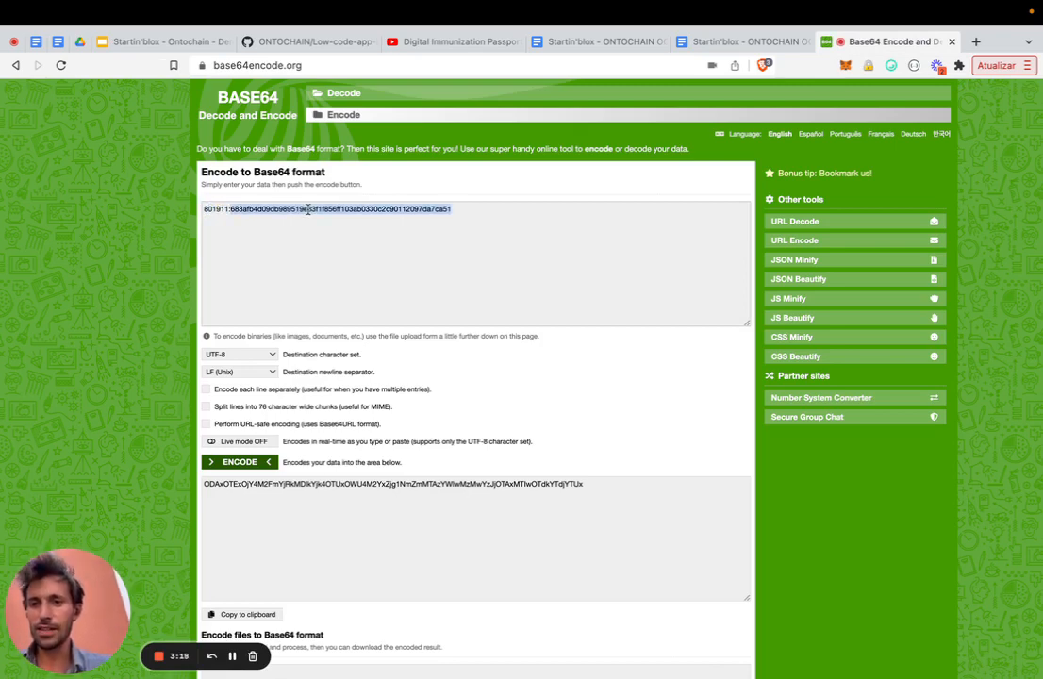
click(203, 211)
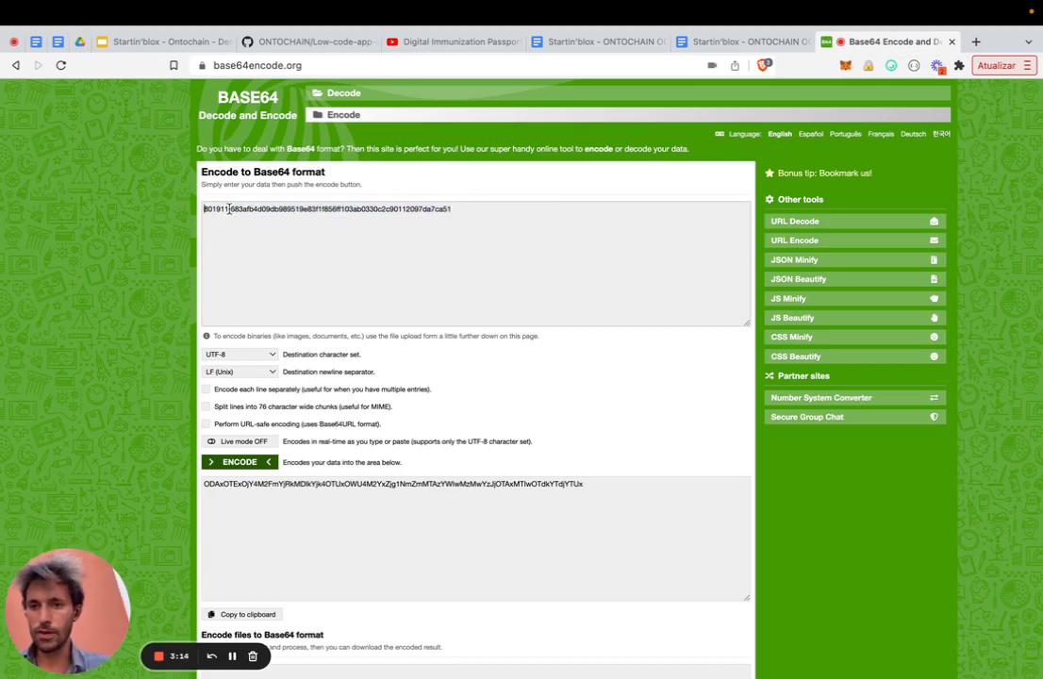
click(230, 209)
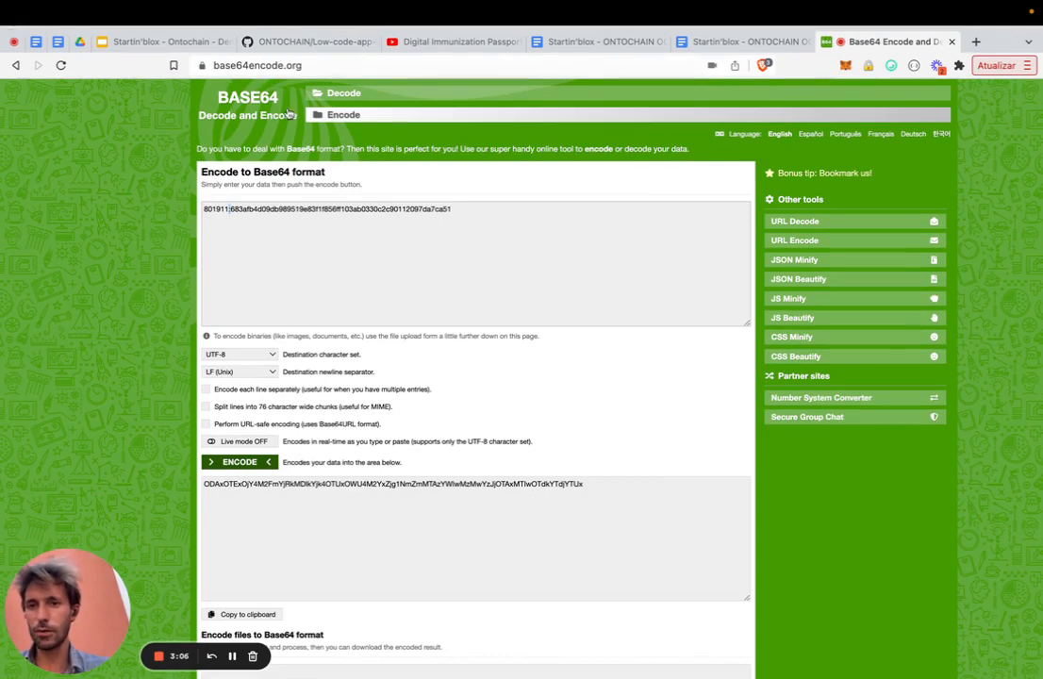
double_click(255, 483)
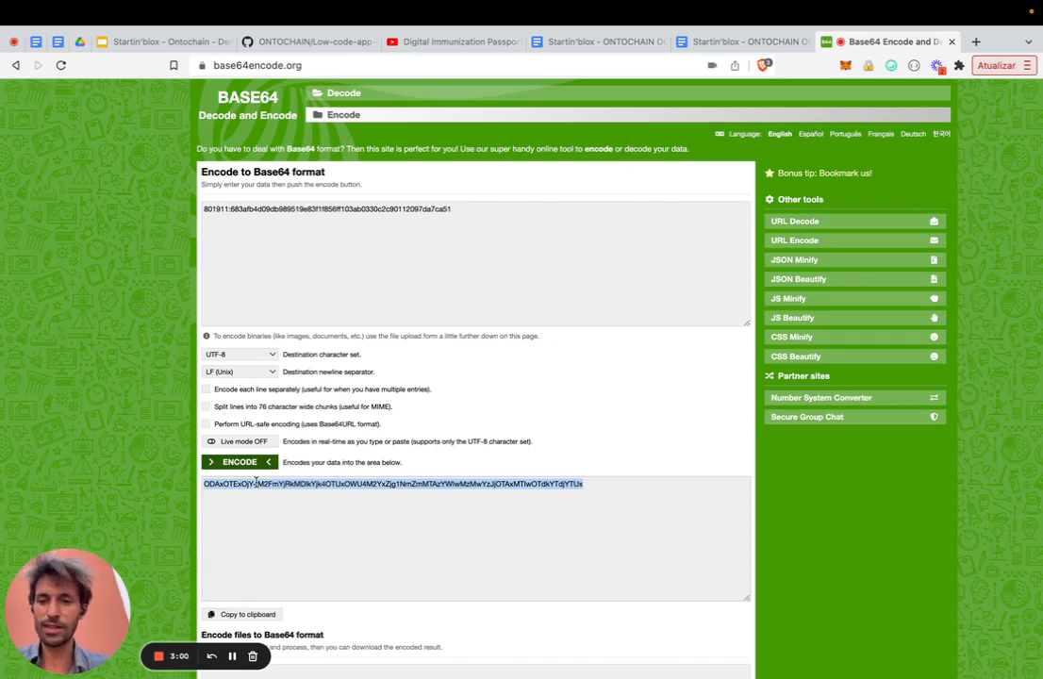
- Switch to the slides tab and present the 'Authenticate yourself to the registration API' slide
click(166, 42)
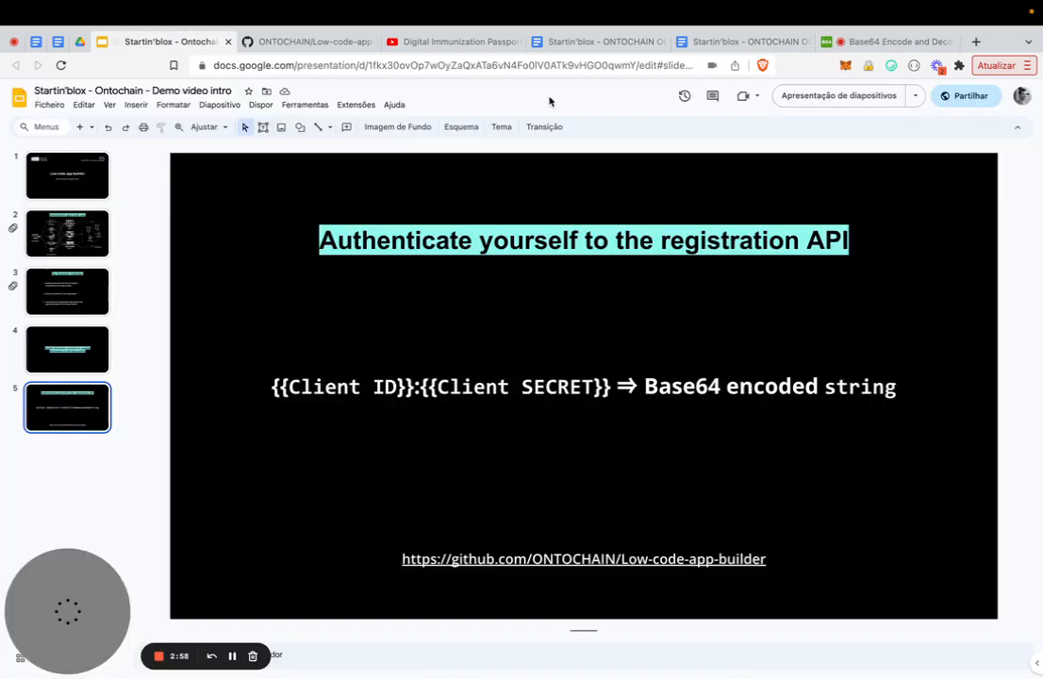
click(808, 96)
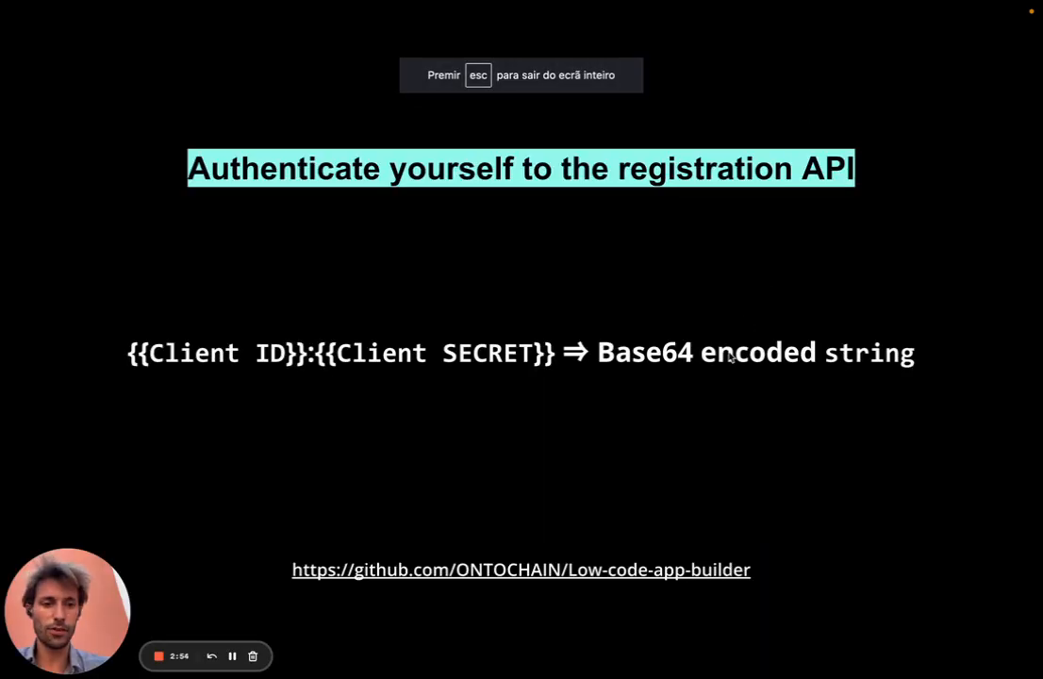
key(Escape)
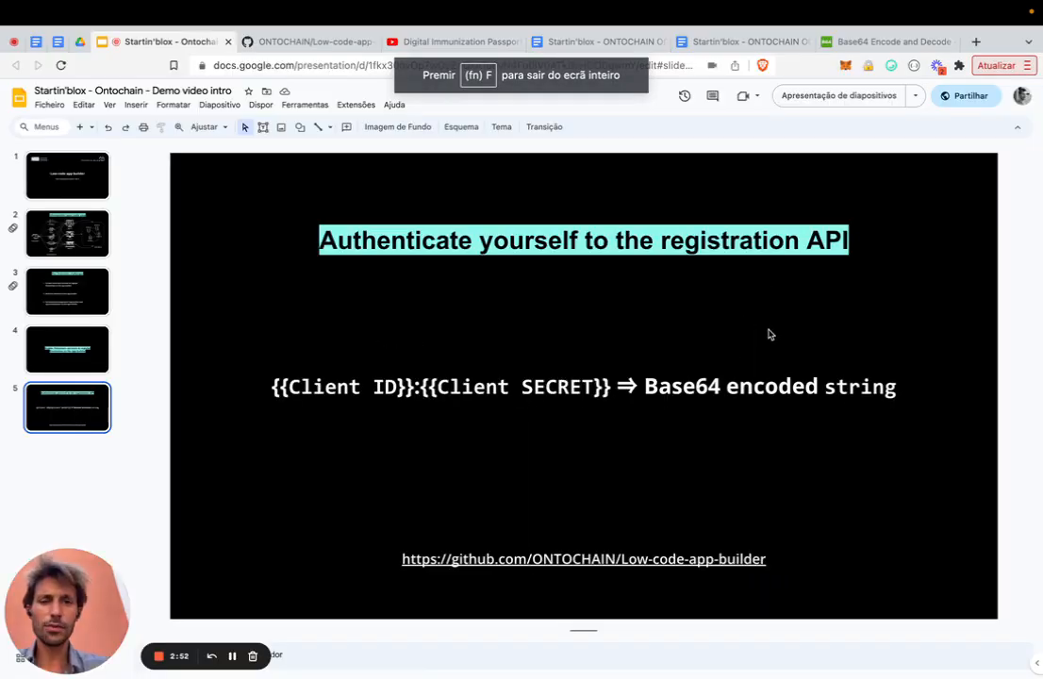
- Switch to Postman and inspect the Basic Authorization header value of the token request
key(ctrl+Right)
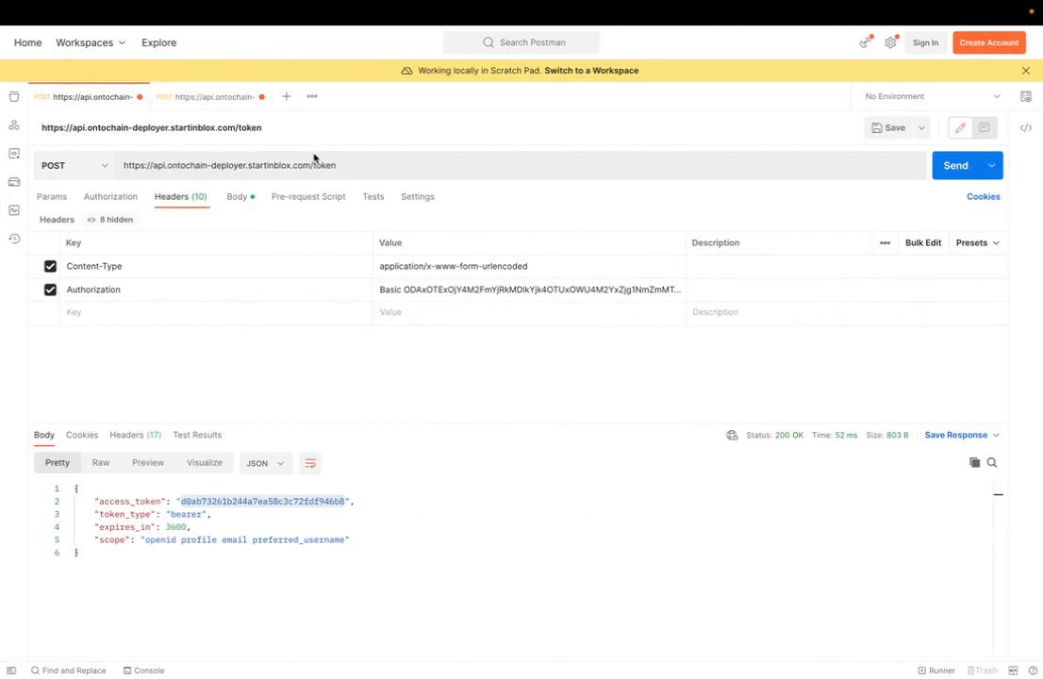
key(ctrl+Left)
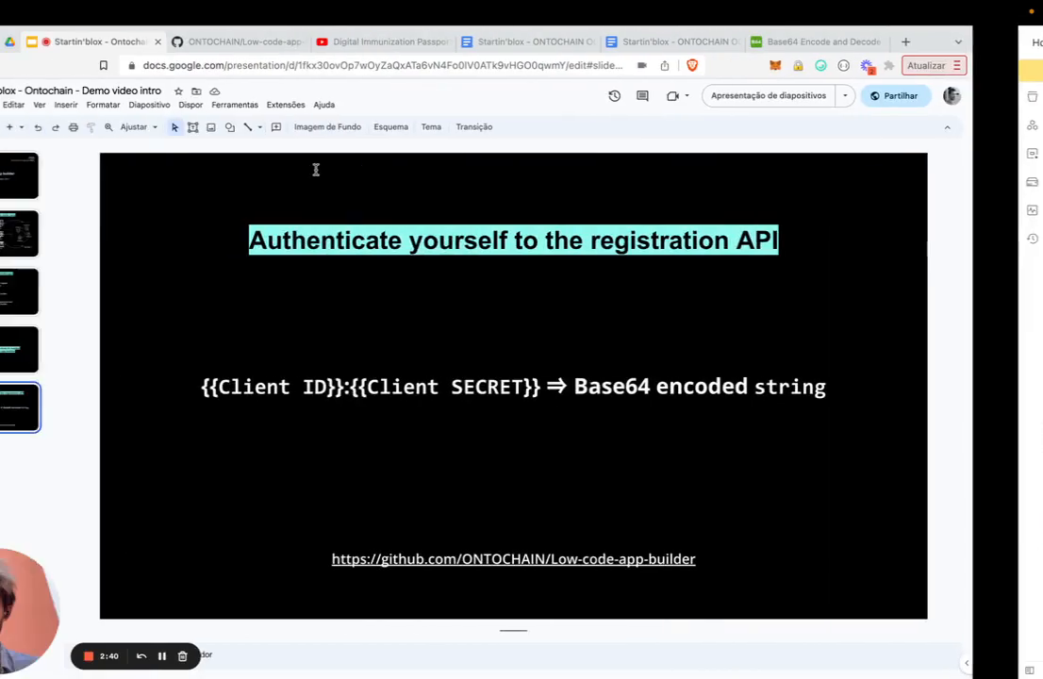
key(ctrl+Right)
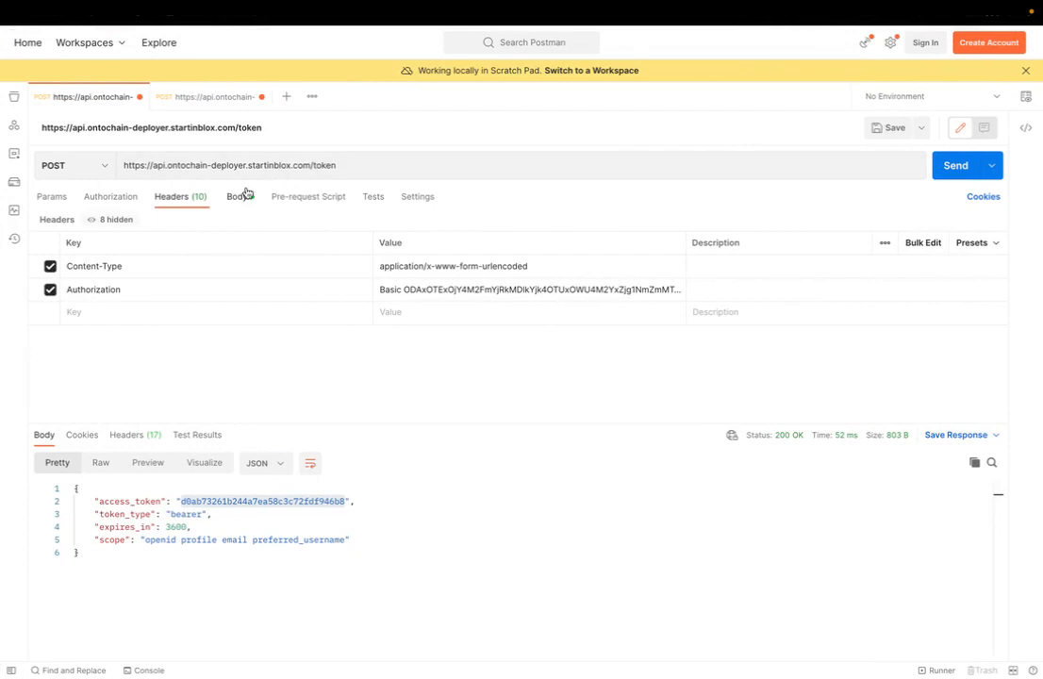
click(403, 290)
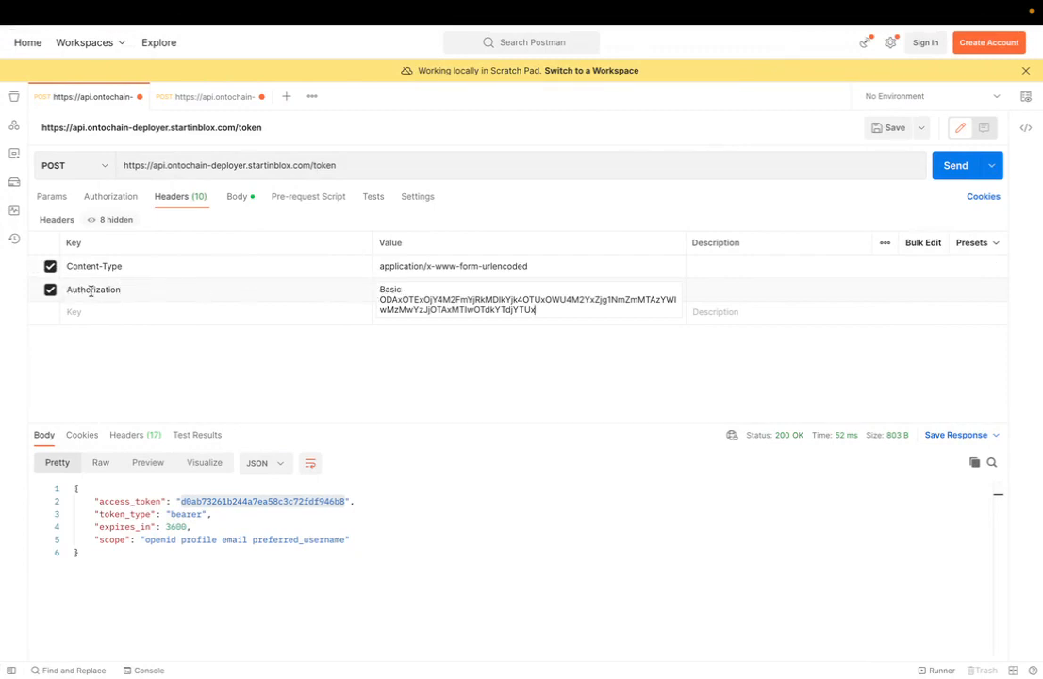
drag(380, 299, 578, 308)
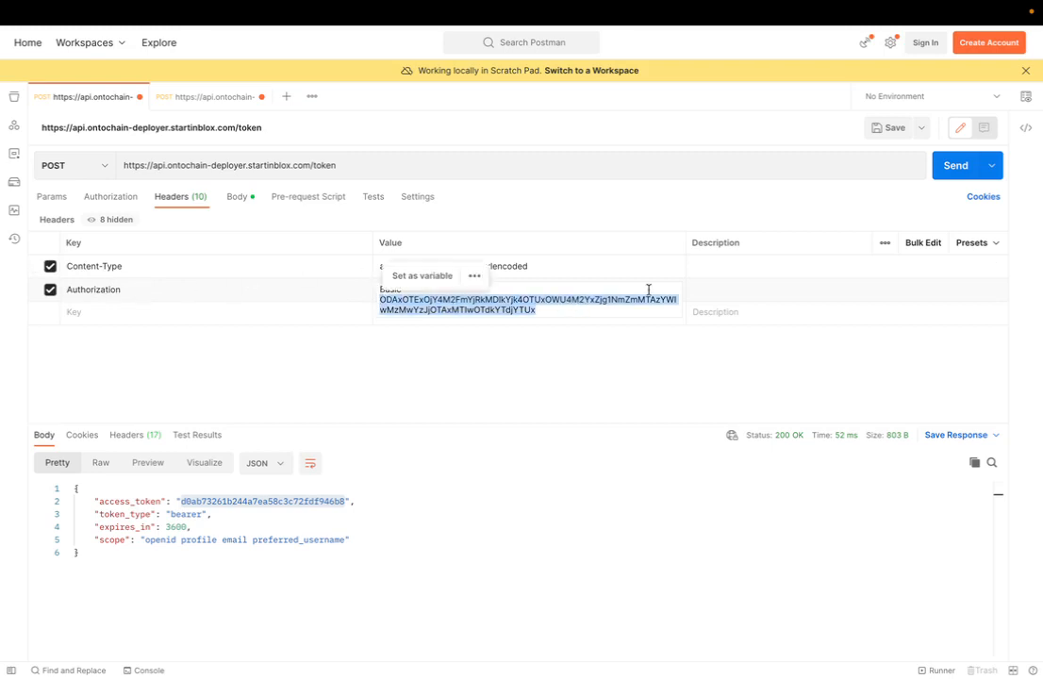
click(647, 373)
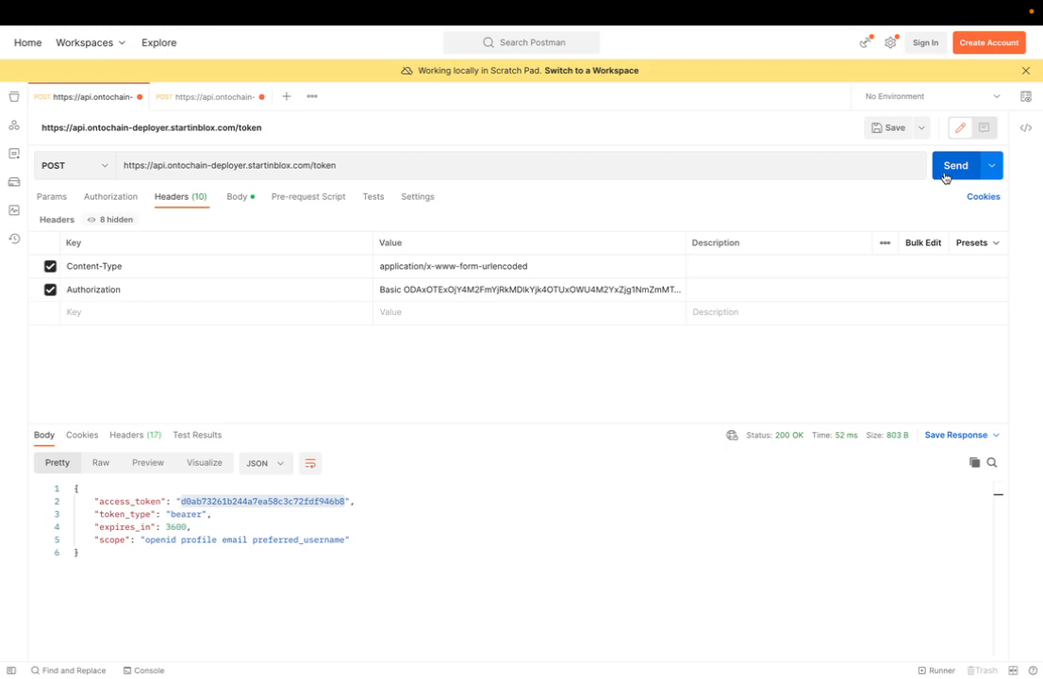
- Select the returned access token and compare it with the Bearer Authorization header of the components request
click(212, 513)
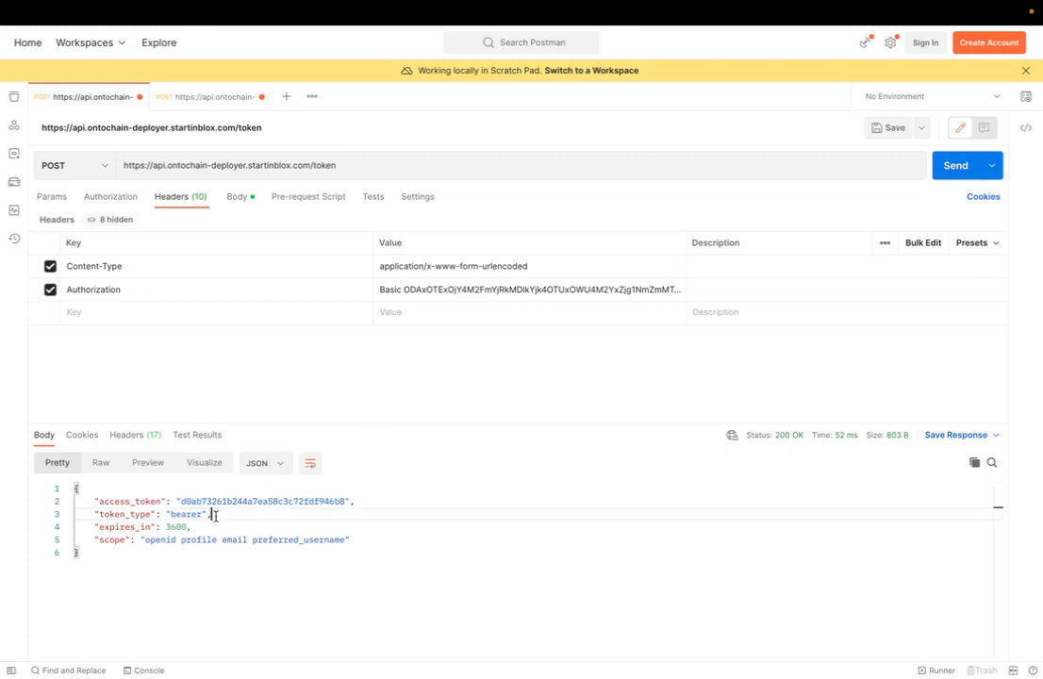
drag(180, 501, 344, 499)
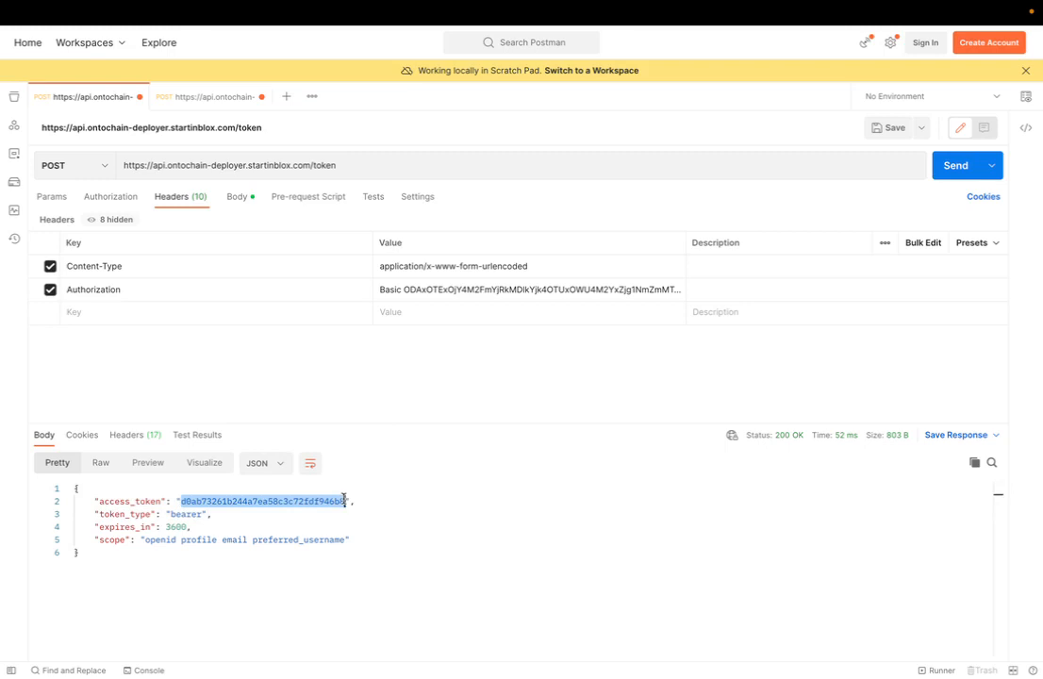
click(207, 97)
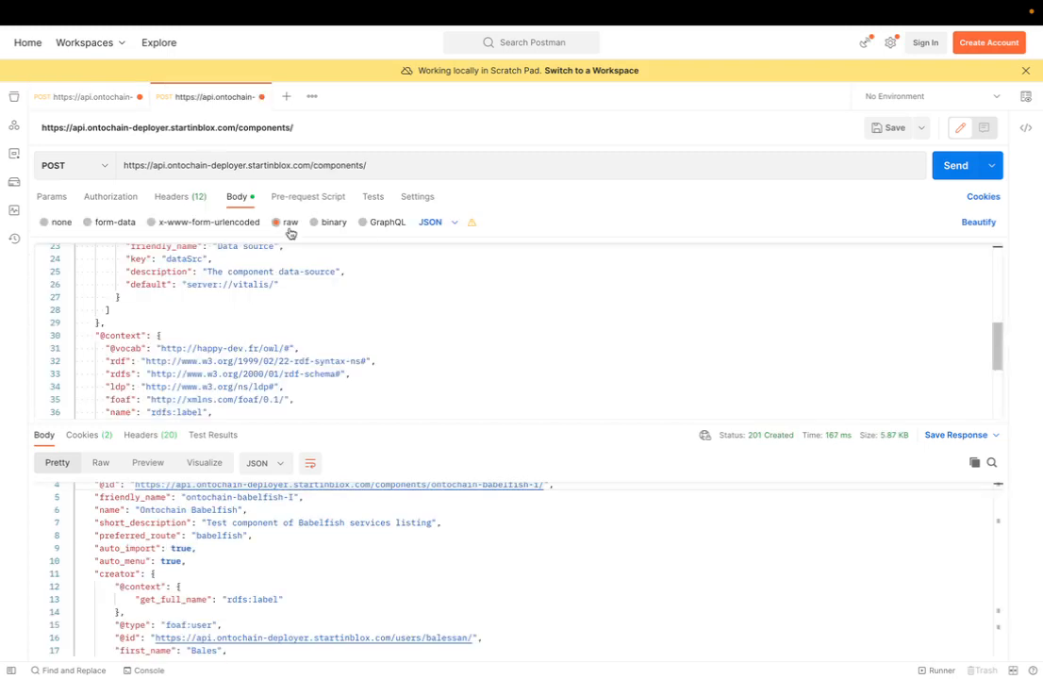
click(162, 200)
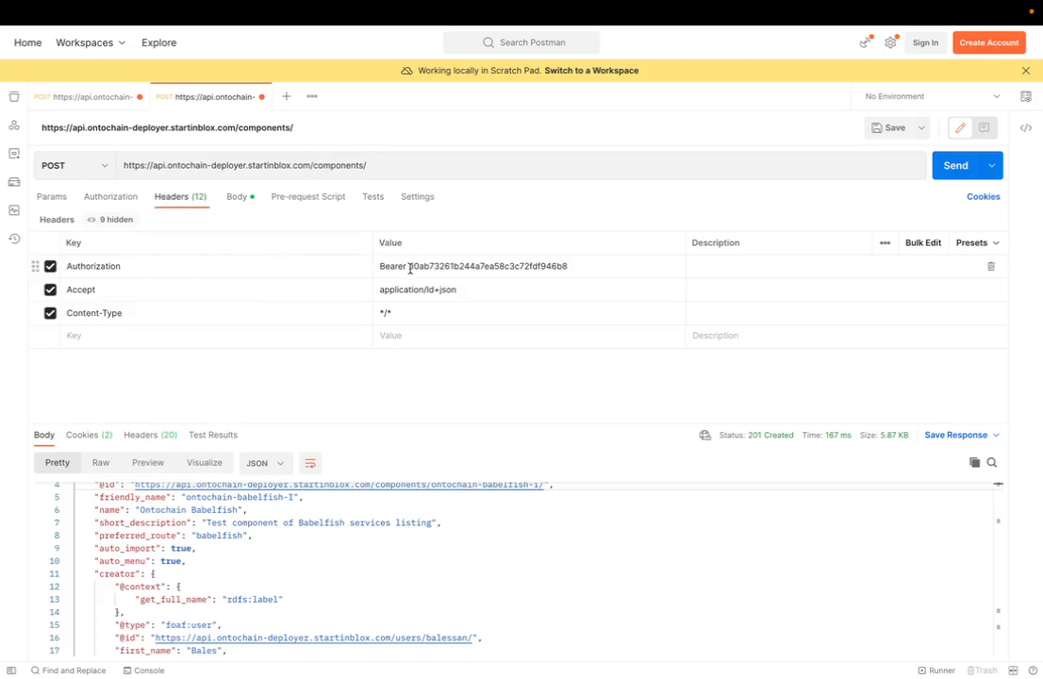
click(531, 268)
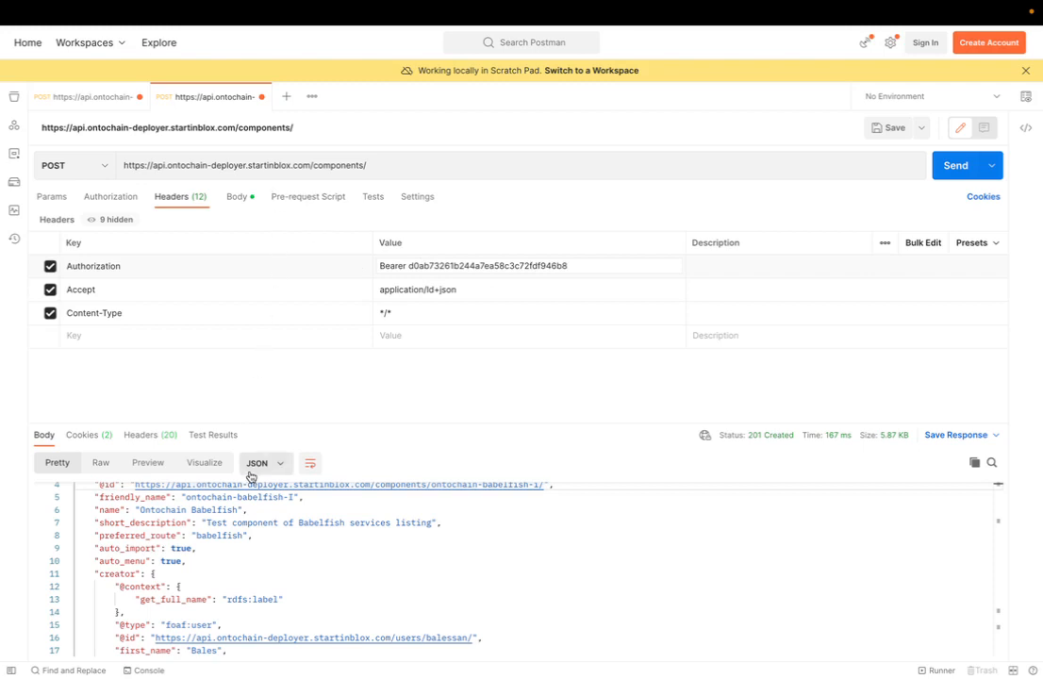
click(236, 198)
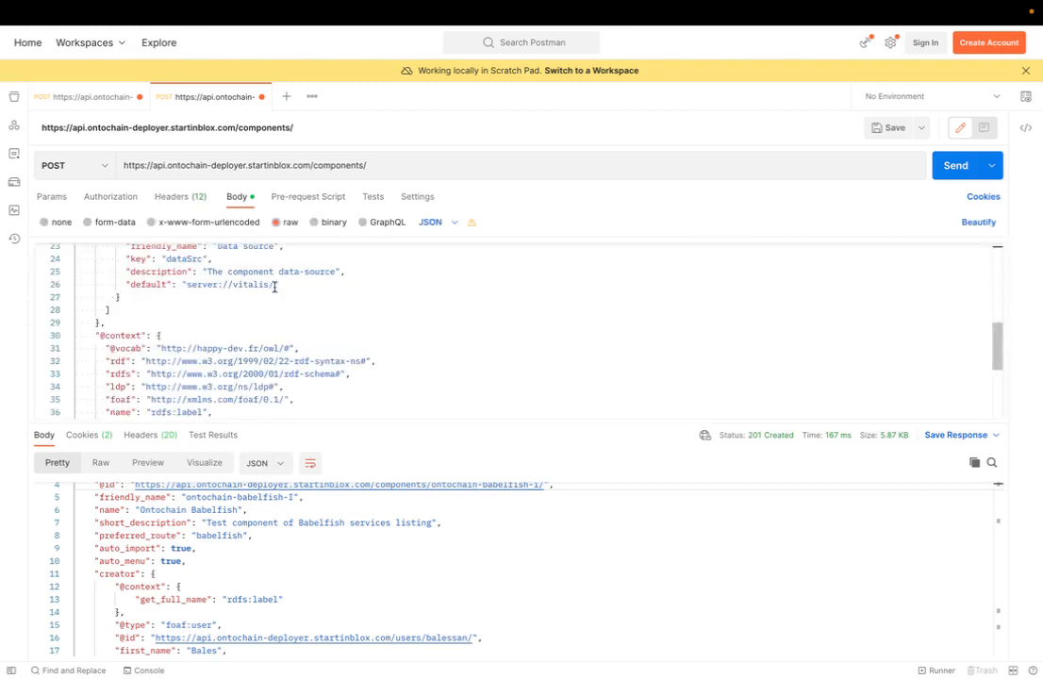
- Review the component JSON body and send the POST request to the components endpoint
scroll(274, 287, up, 5)
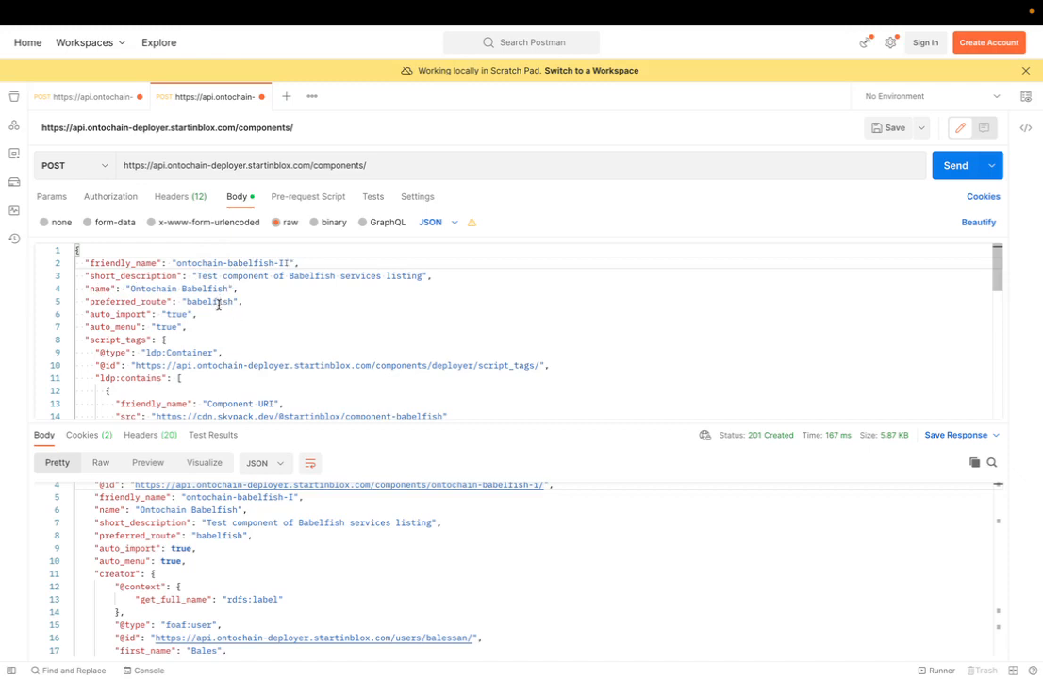
scroll(219, 305, down, 1)
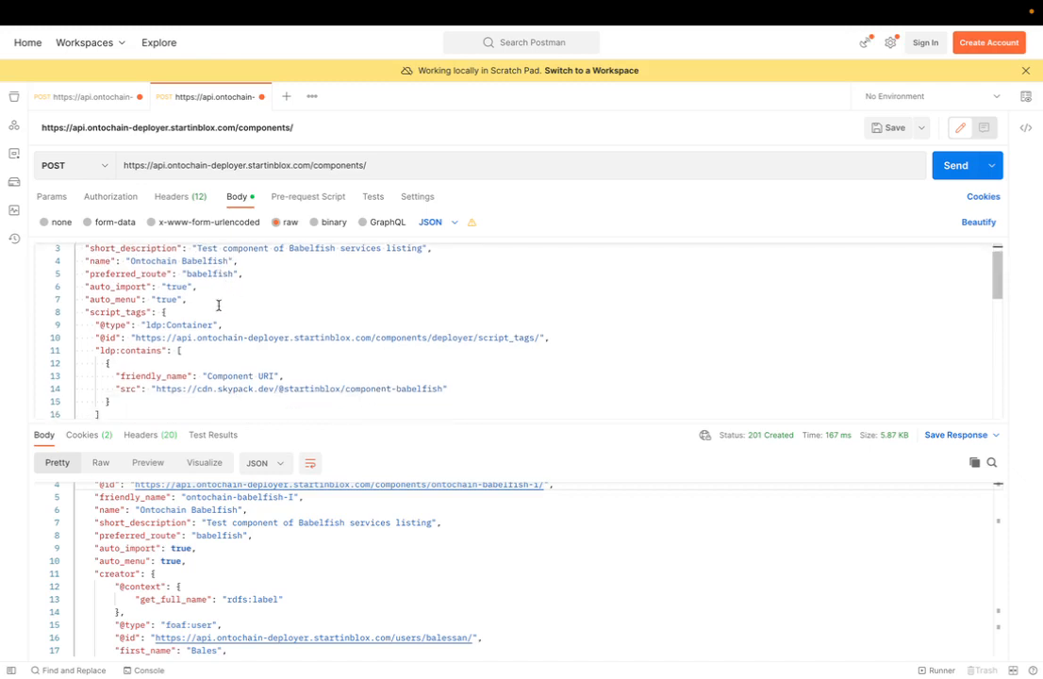
scroll(219, 306, down, 6)
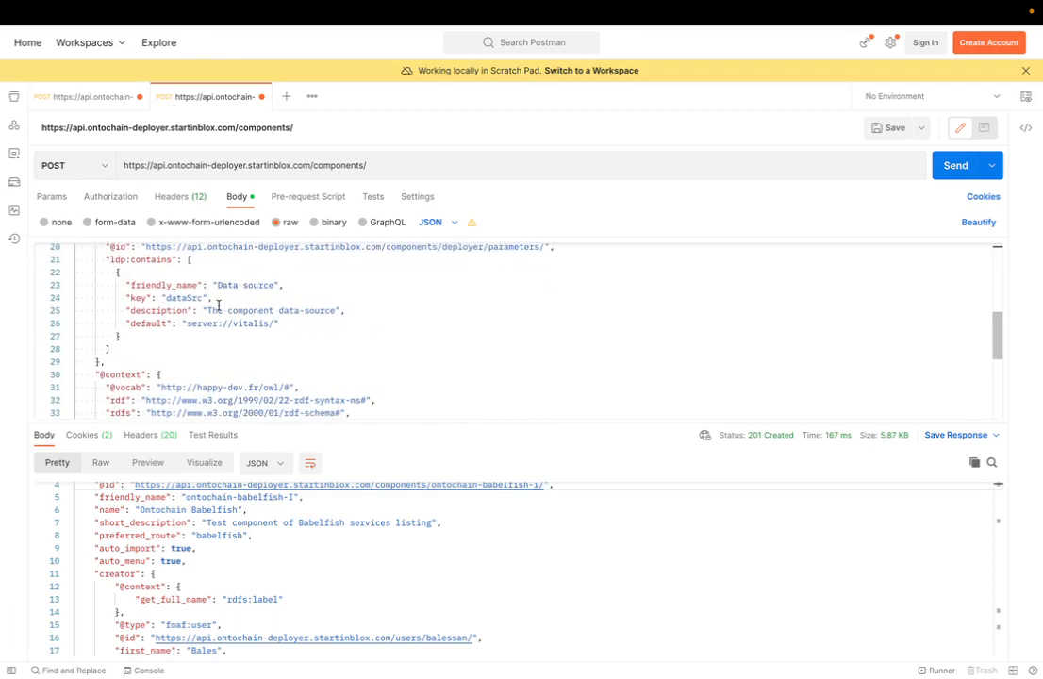
scroll(219, 306, down, 6)
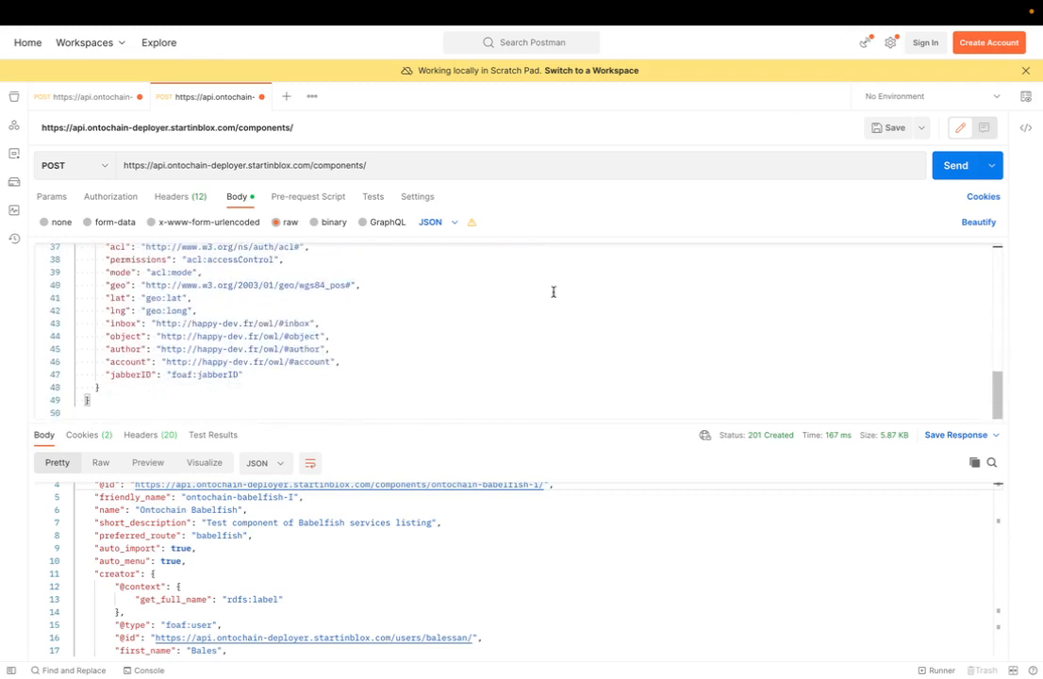
click(952, 175)
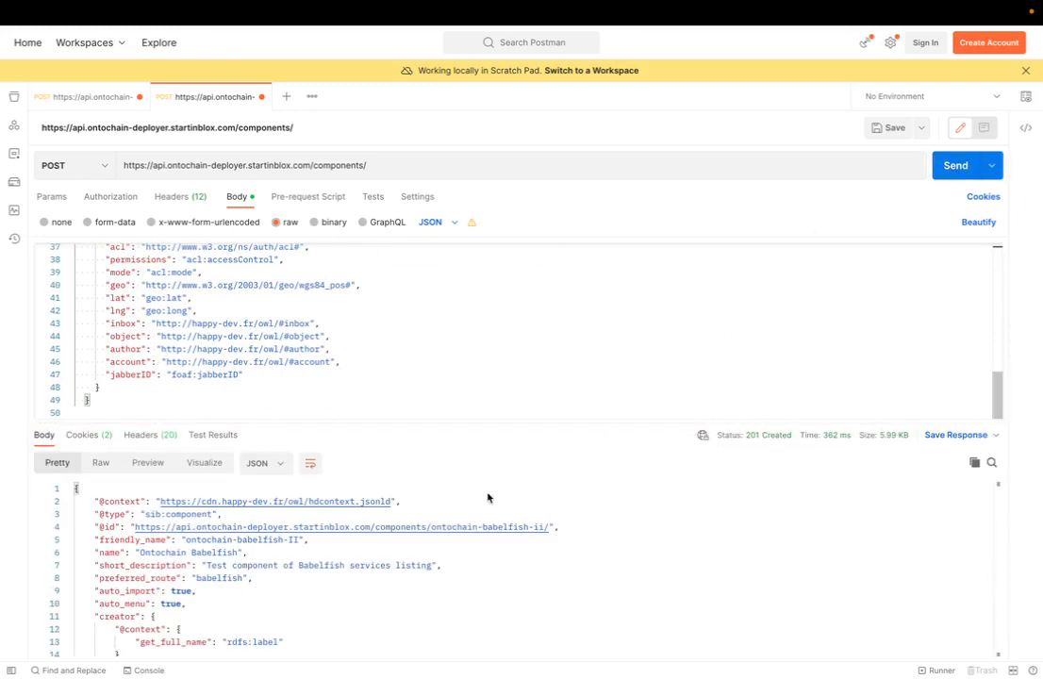
- Scroll through the response body of the created component
scroll(286, 582, down, 2)
scroll(285, 582, up, 2)
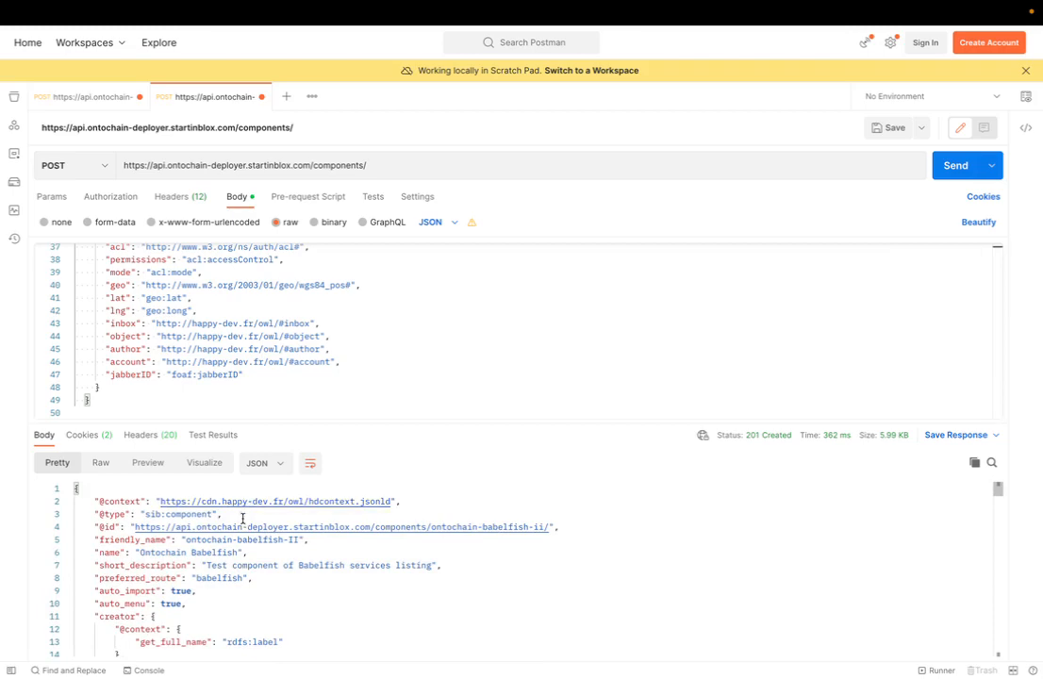
scroll(265, 592, down, 18)
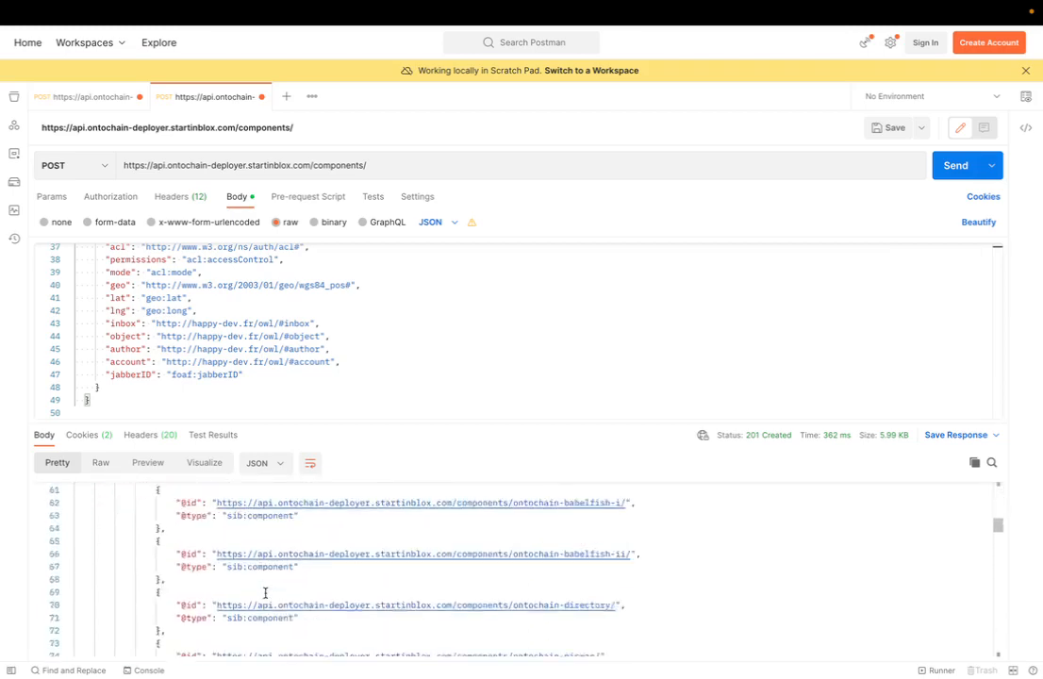
scroll(265, 592, up, 6)
scroll(265, 592, up, 13)
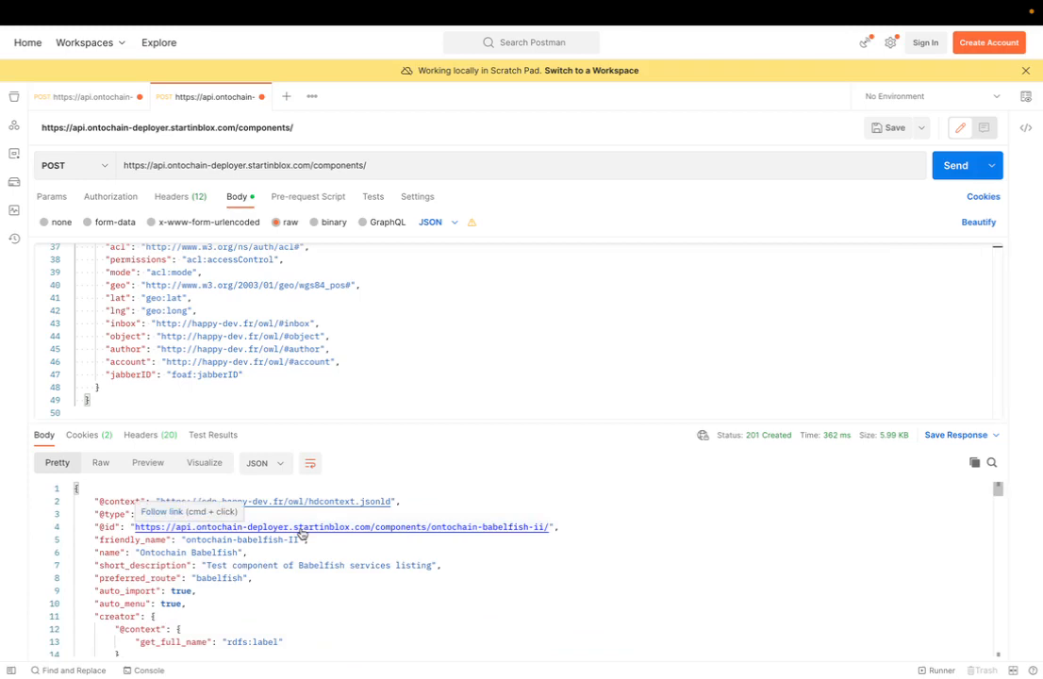
right_click(301, 534)
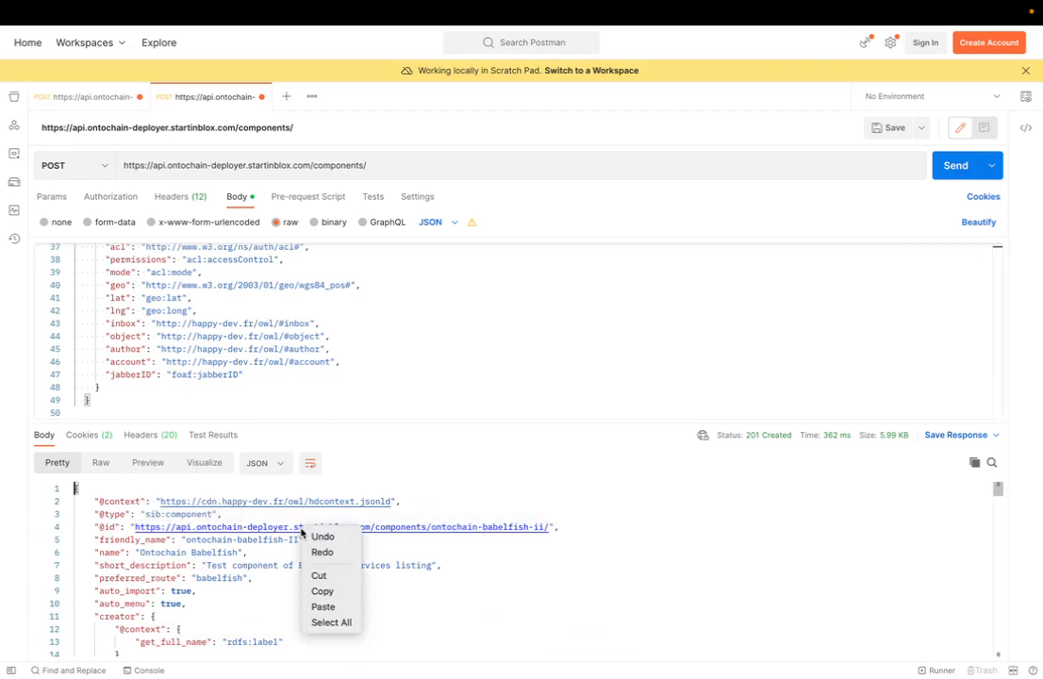
click(323, 591)
key(ctrl+Left)
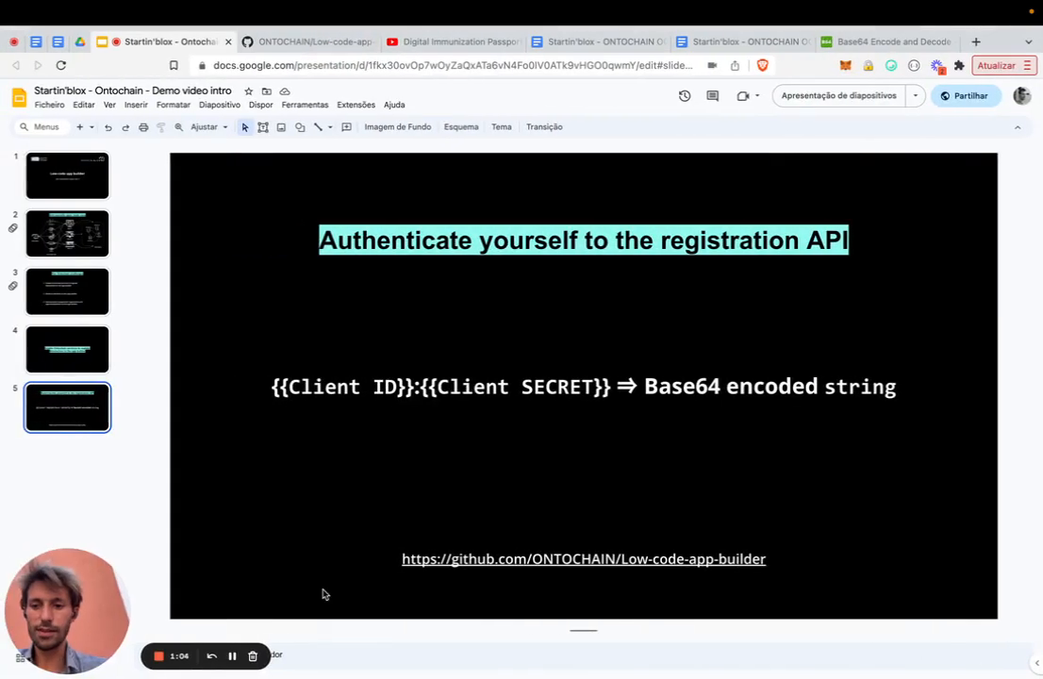
key(super+t)
text({)
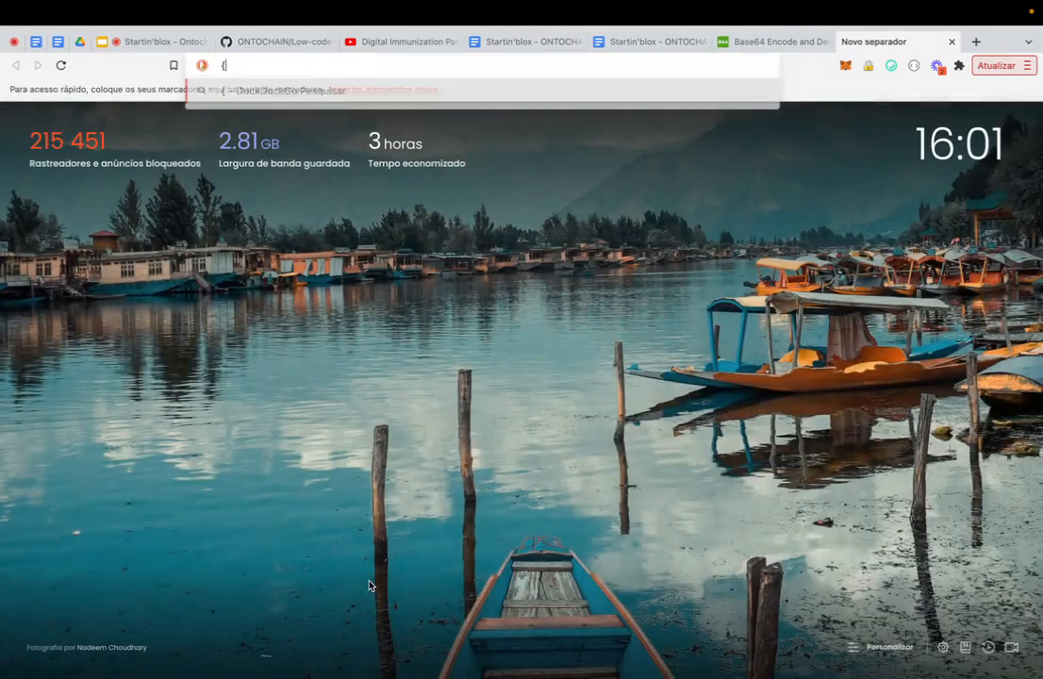
key(BackSpace)
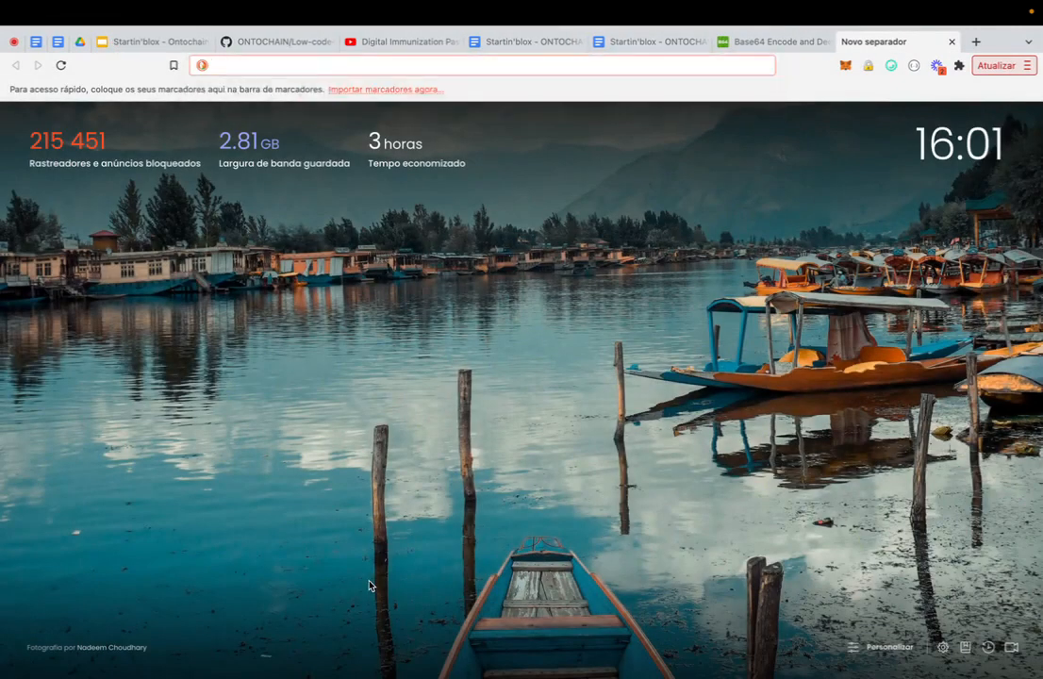
key(ctrl+Right)
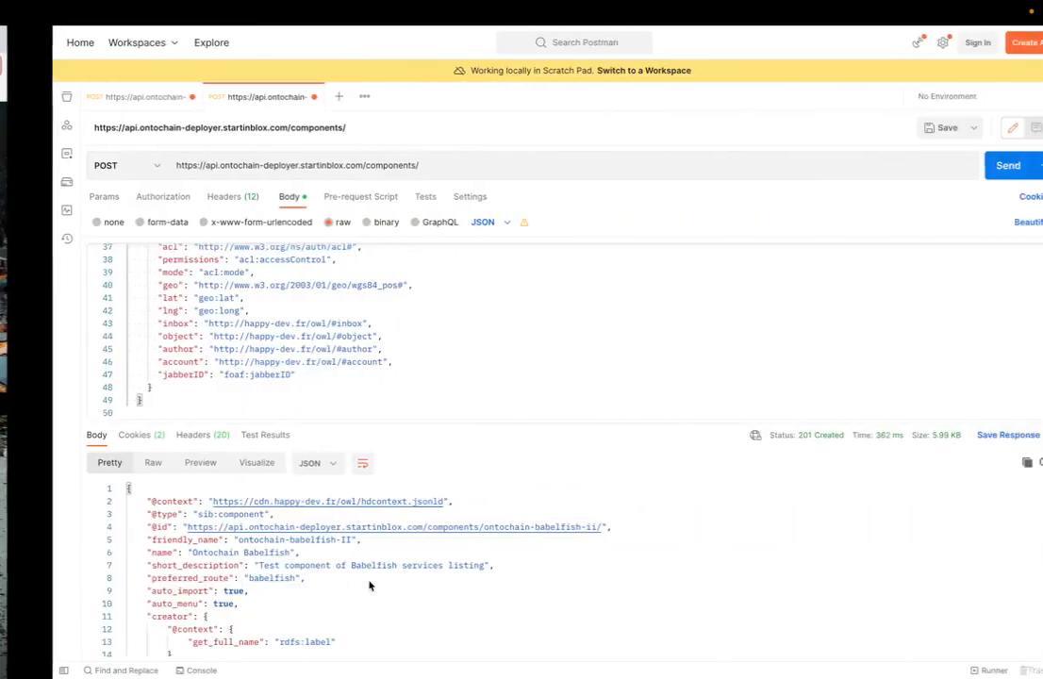
right_click(414, 529)
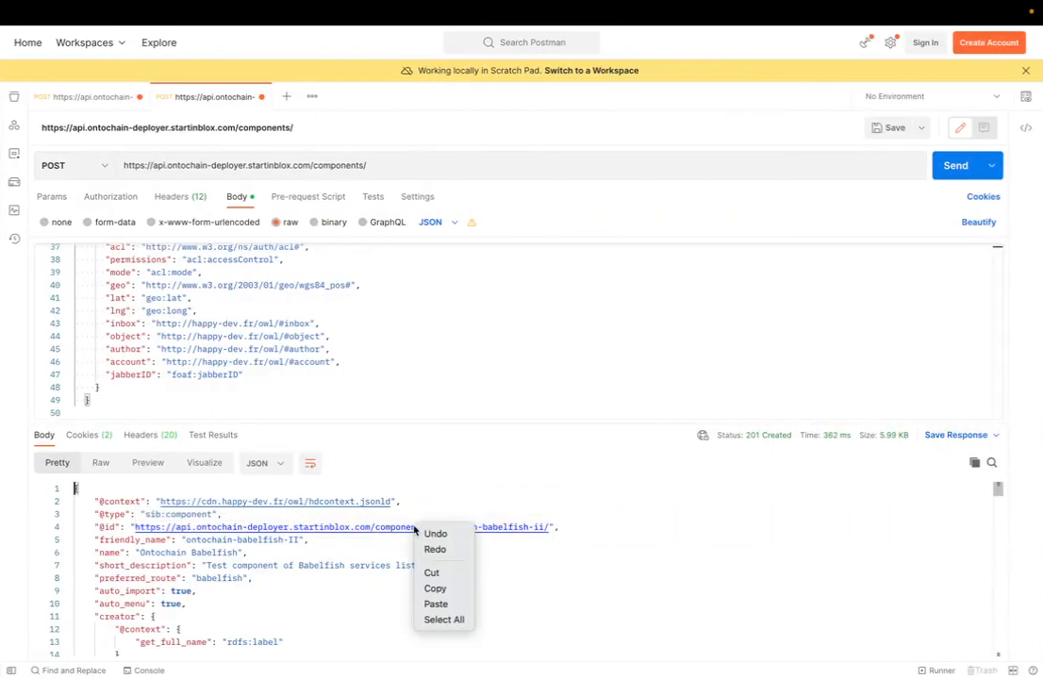
click(433, 591)
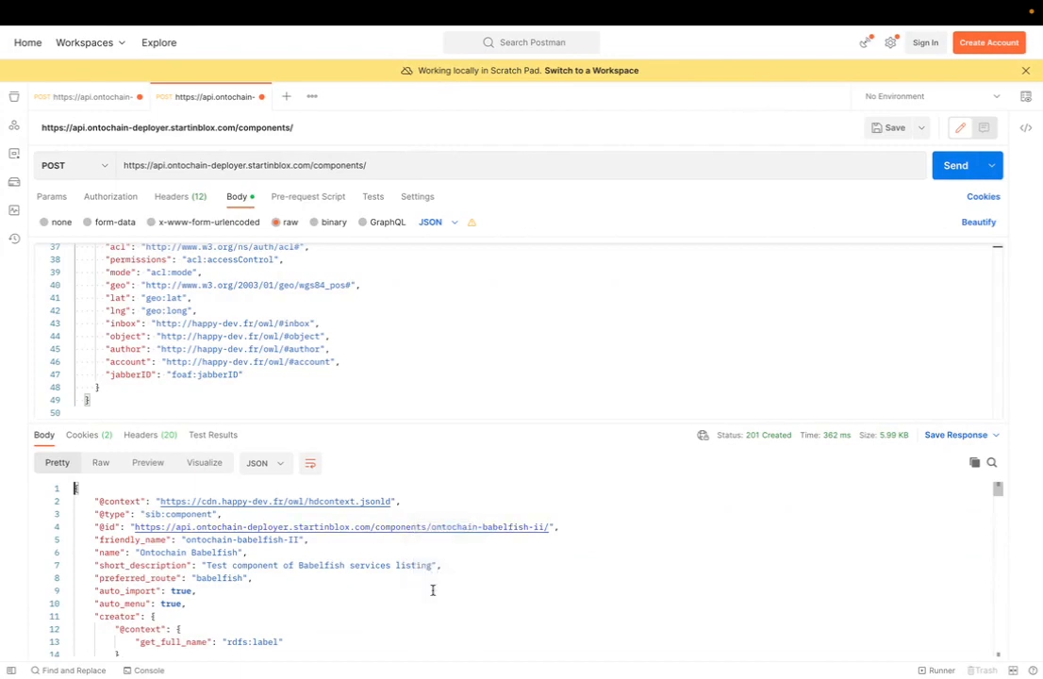
key(ctrl+Left)
key(super+v)
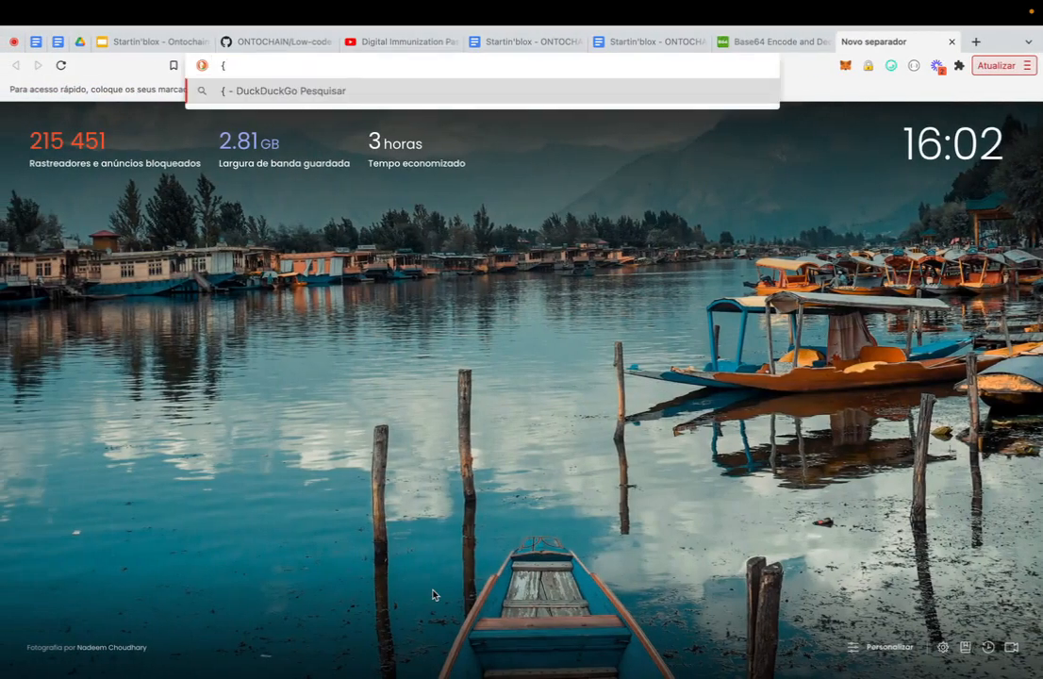
key(BackSpace)
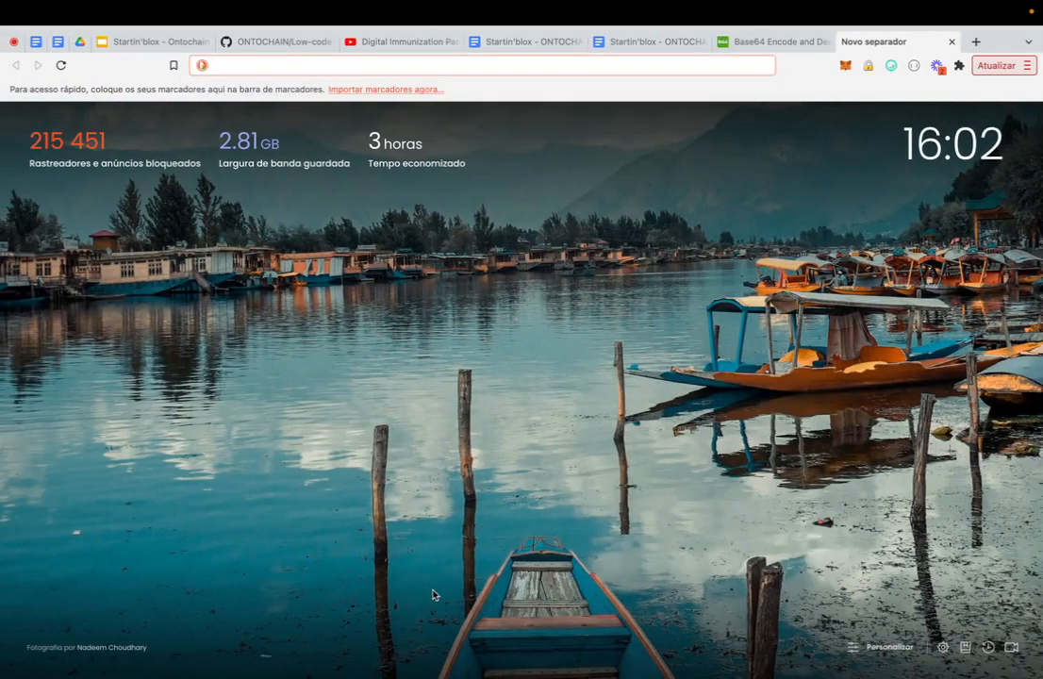
key(ctrl+Right)
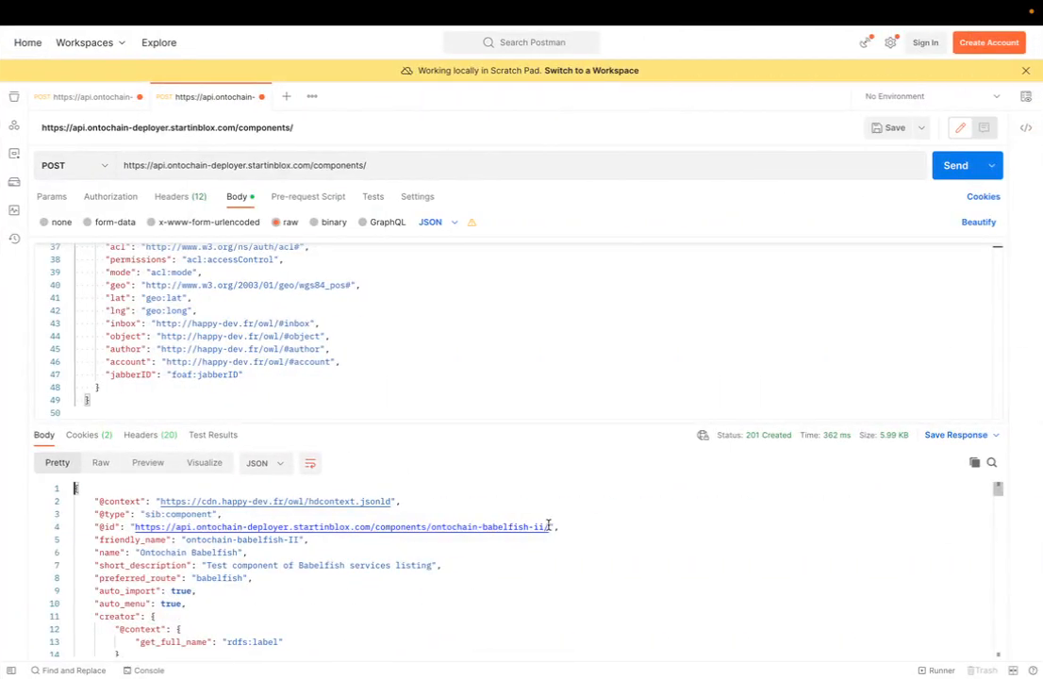
drag(549, 525, 135, 526)
key(ctrl+c)
key(ctrl+Left)
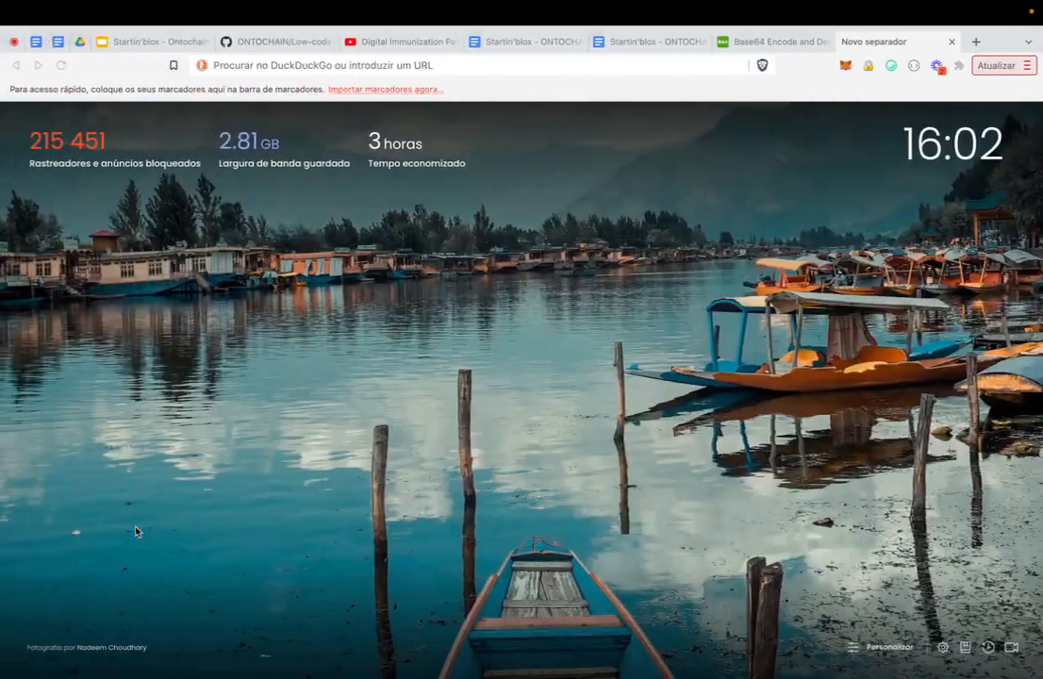
key(ctrl+l)
key(ctrl+v)
key(Return)
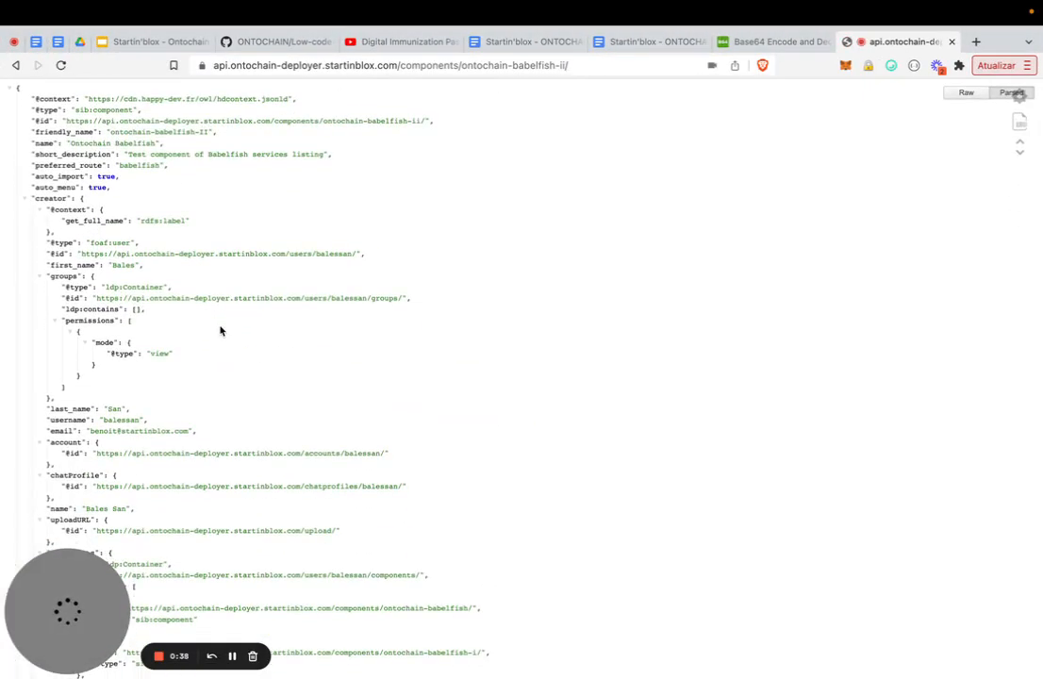
scroll(220, 330, down, 5)
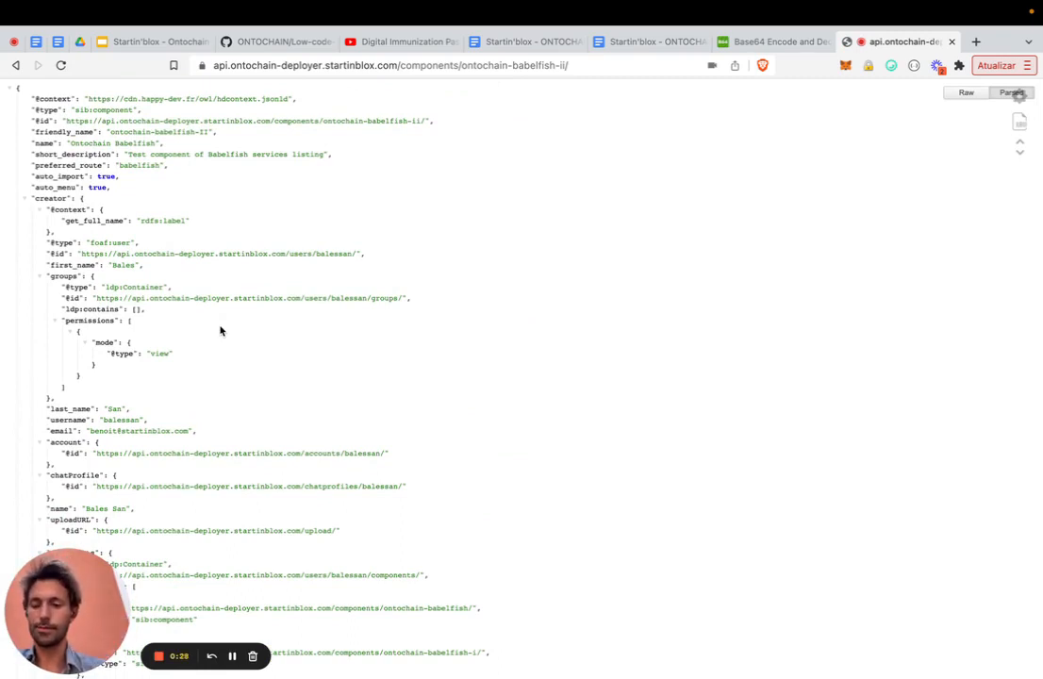
click(159, 656)
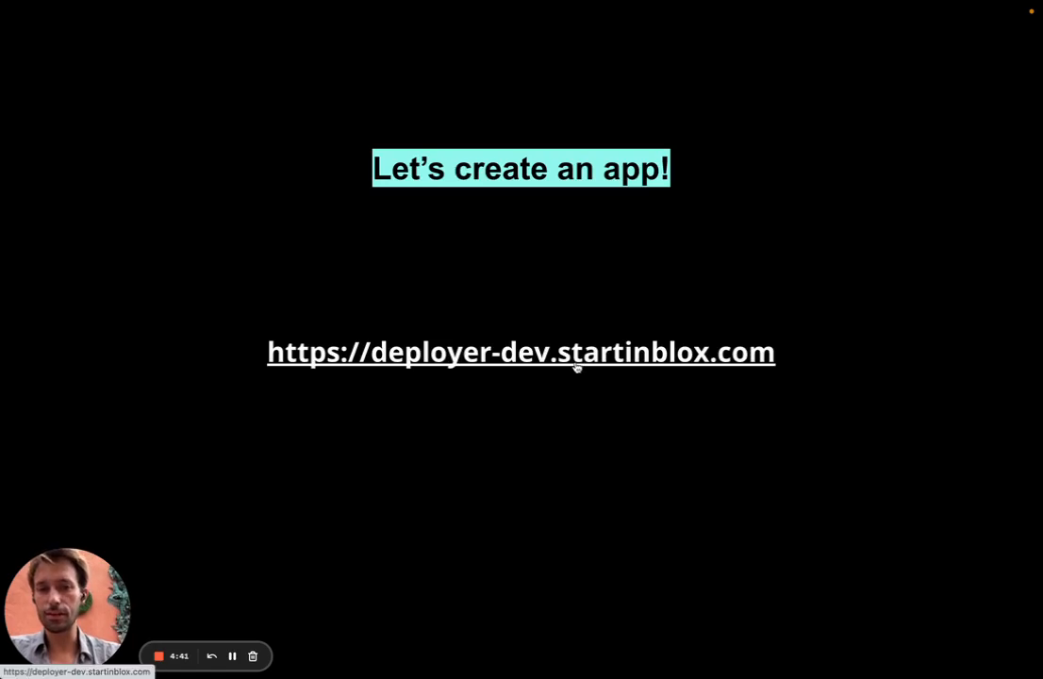
- Open the deployer-dev.startinblox.com link and log in with the browser's saved username and password
click(632, 364)
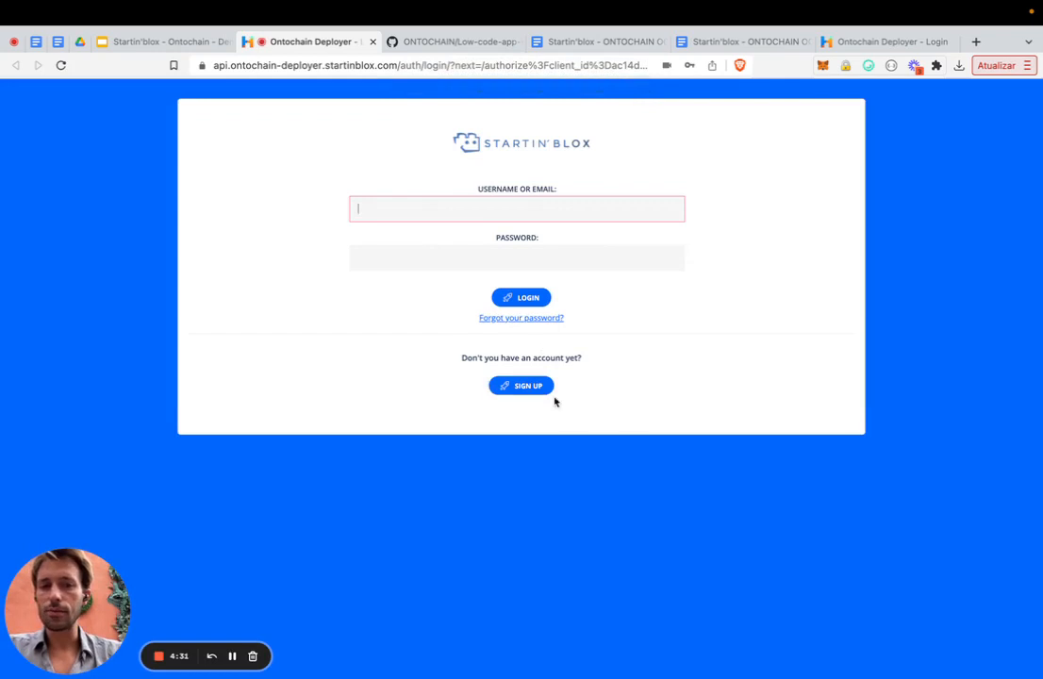
click(468, 197)
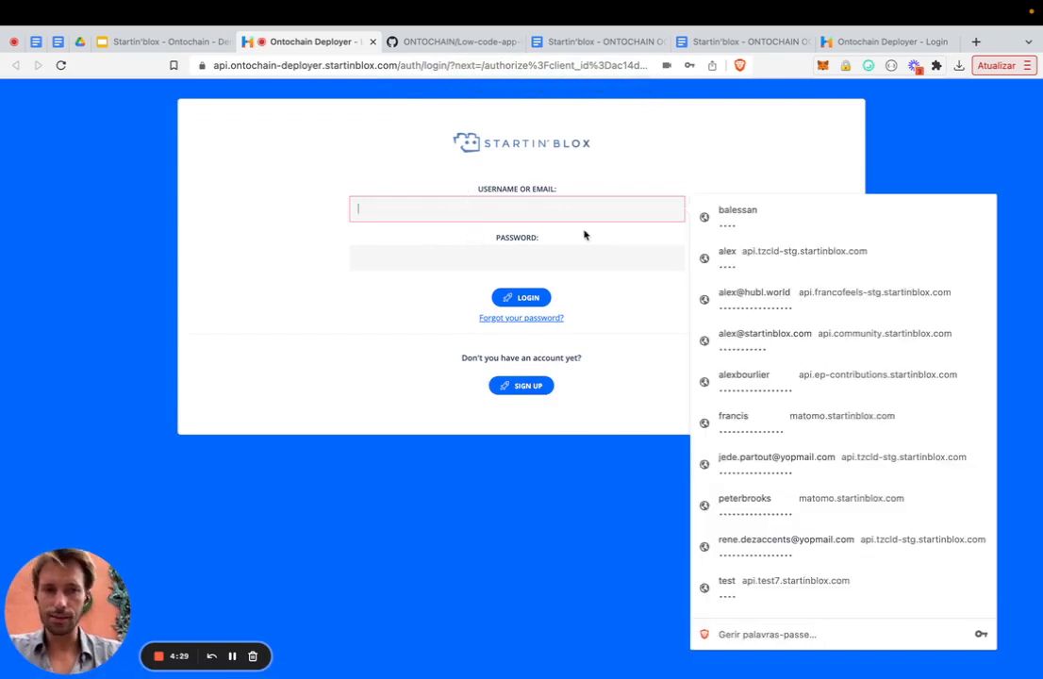
click(740, 222)
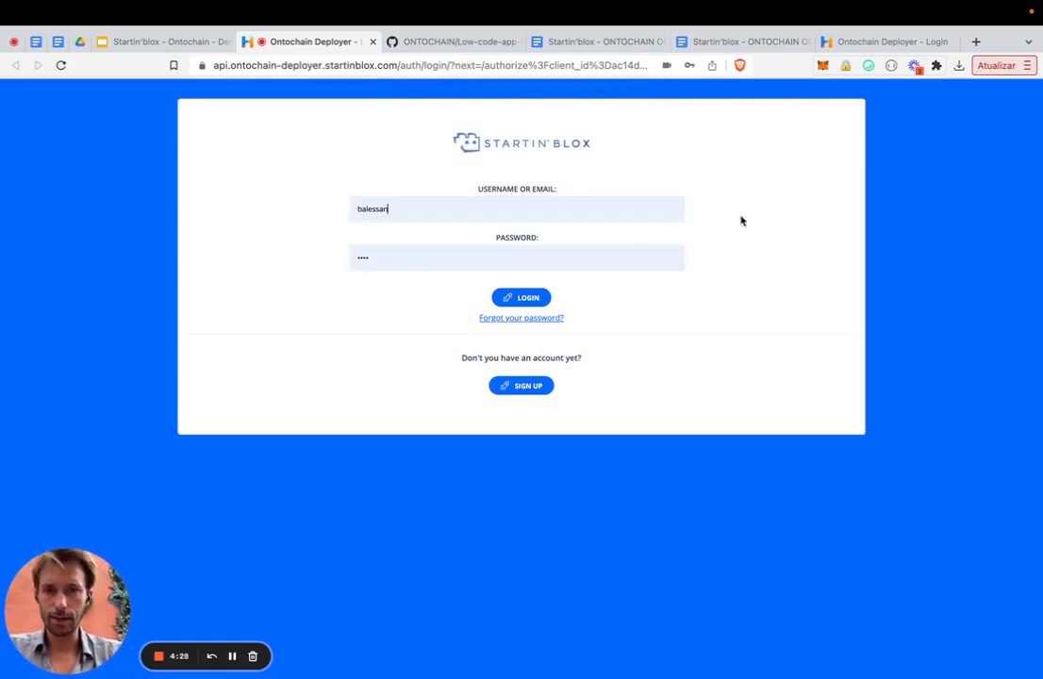
click(507, 302)
click(518, 308)
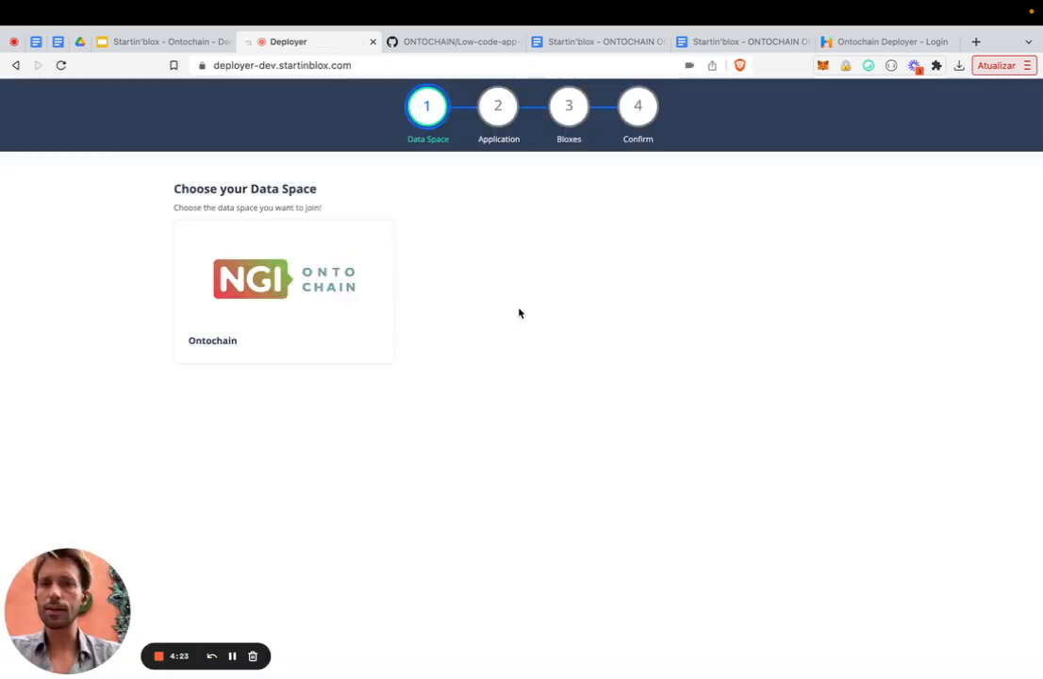
- Choose the Ontochain data space and name the application Alex's Kingdom III
click(299, 304)
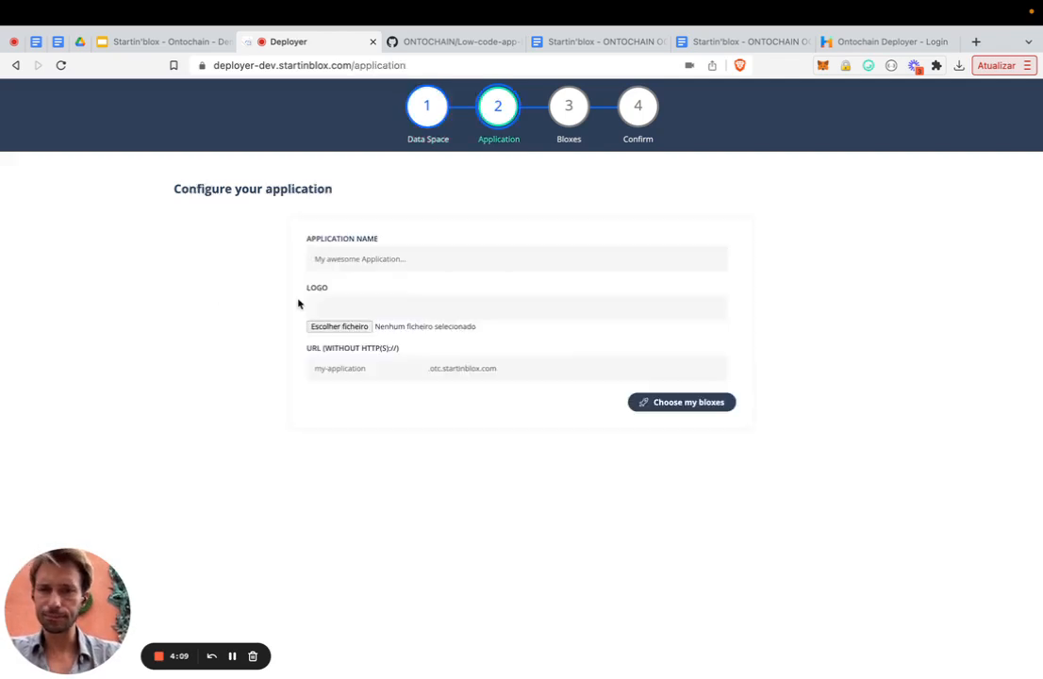
click(378, 256)
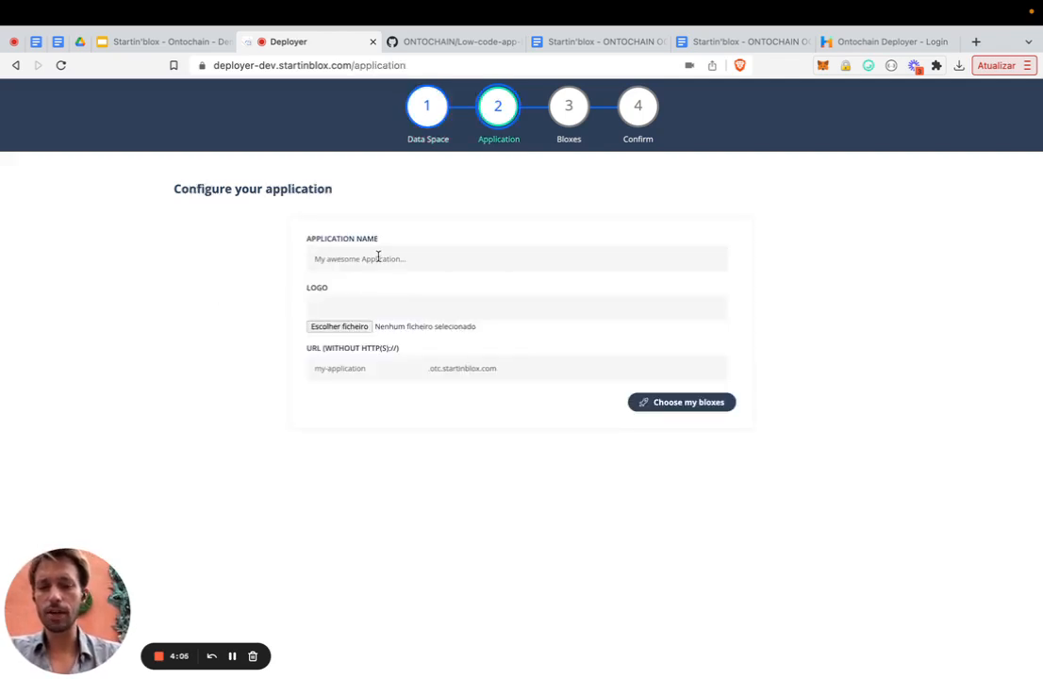
text(Alex)
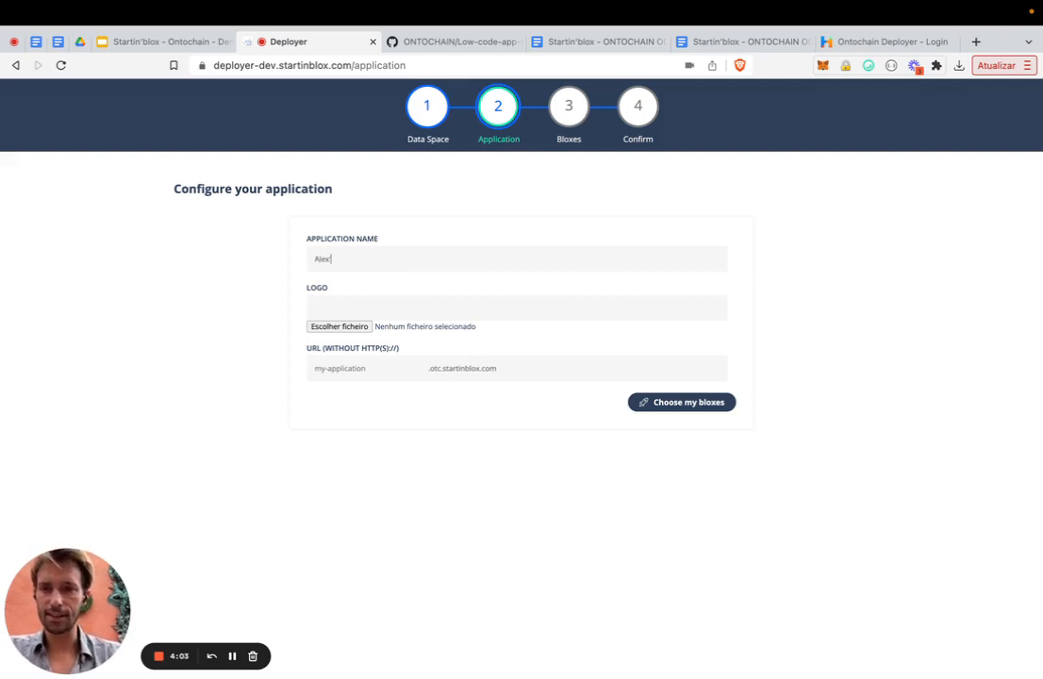
text('s Kingdom )
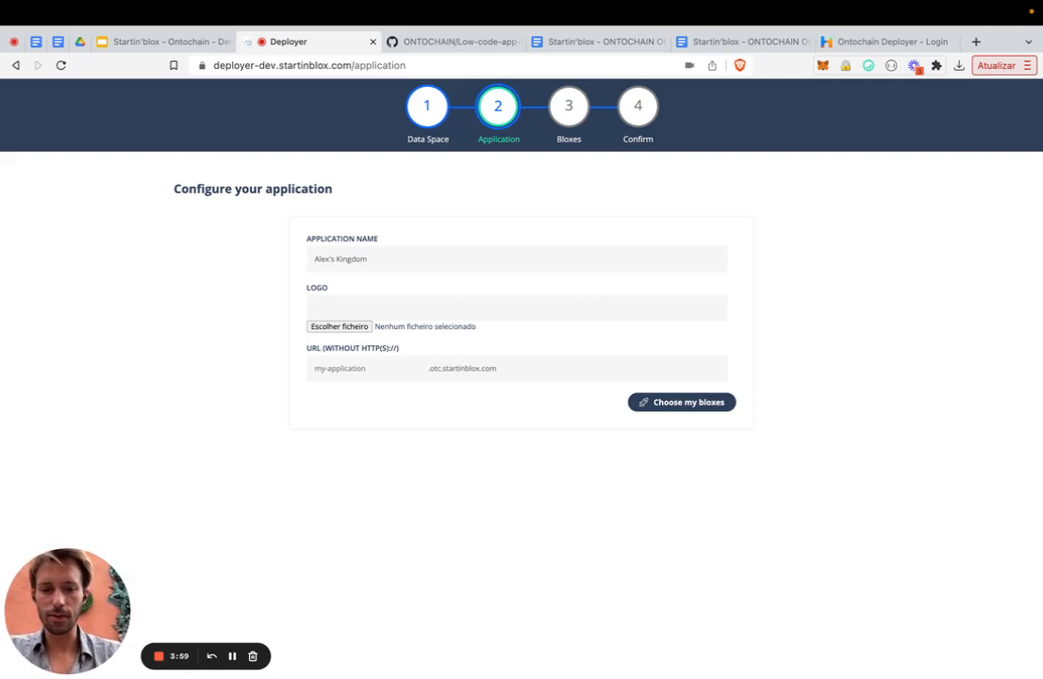
text(III)
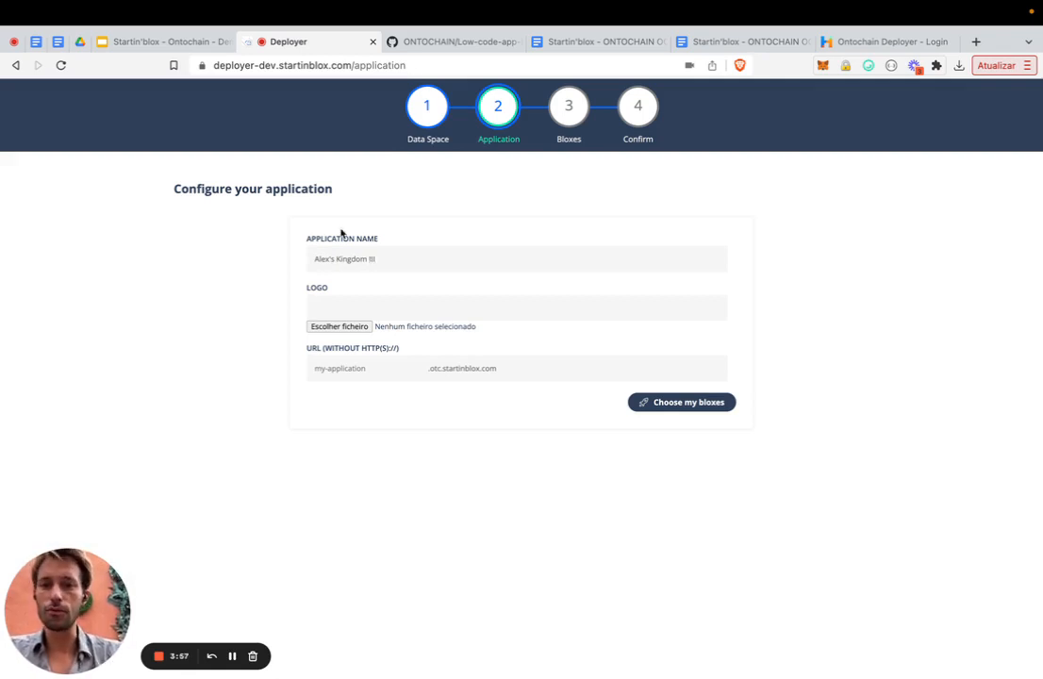
- Upload the image 1638290835921.jpeg from a photos folder in Documents as the application logo
click(334, 327)
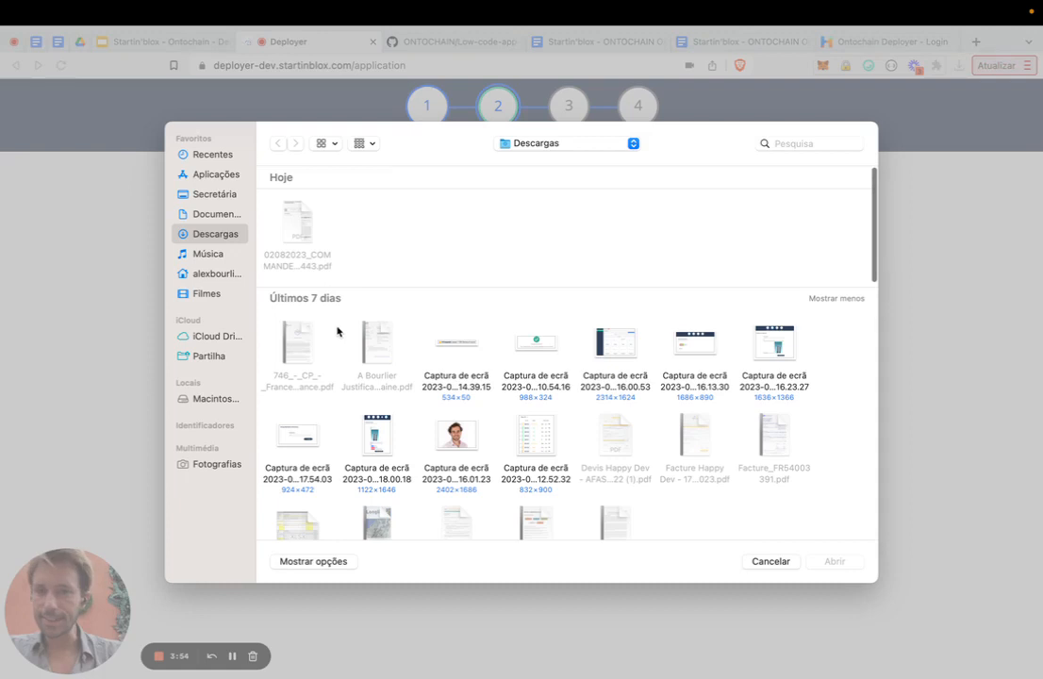
click(215, 217)
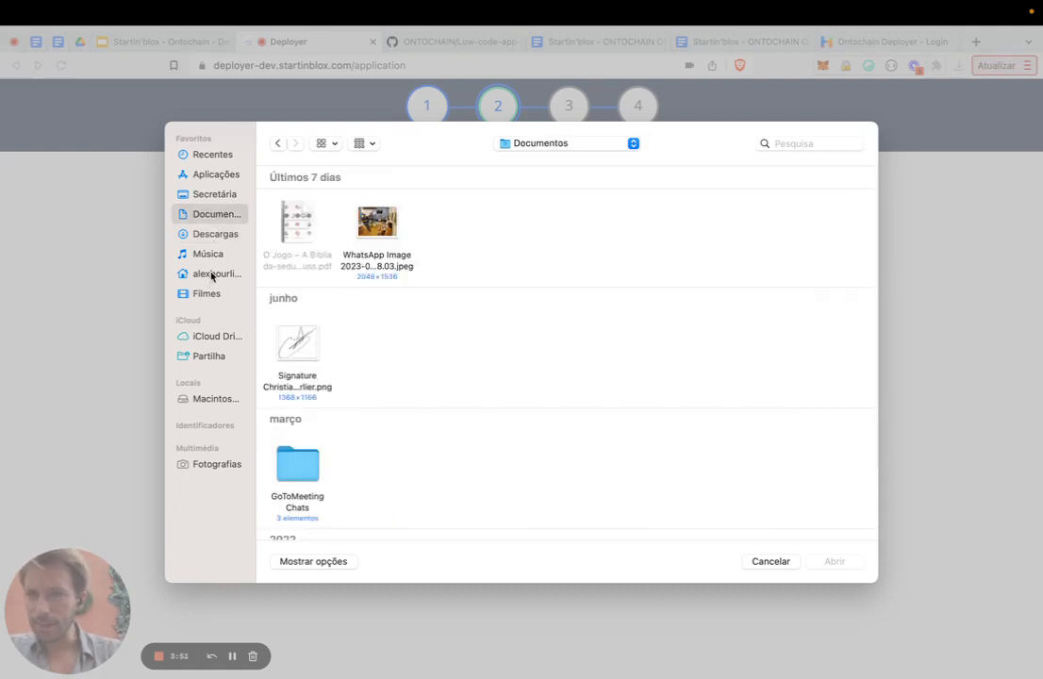
scroll(333, 306, down, 5)
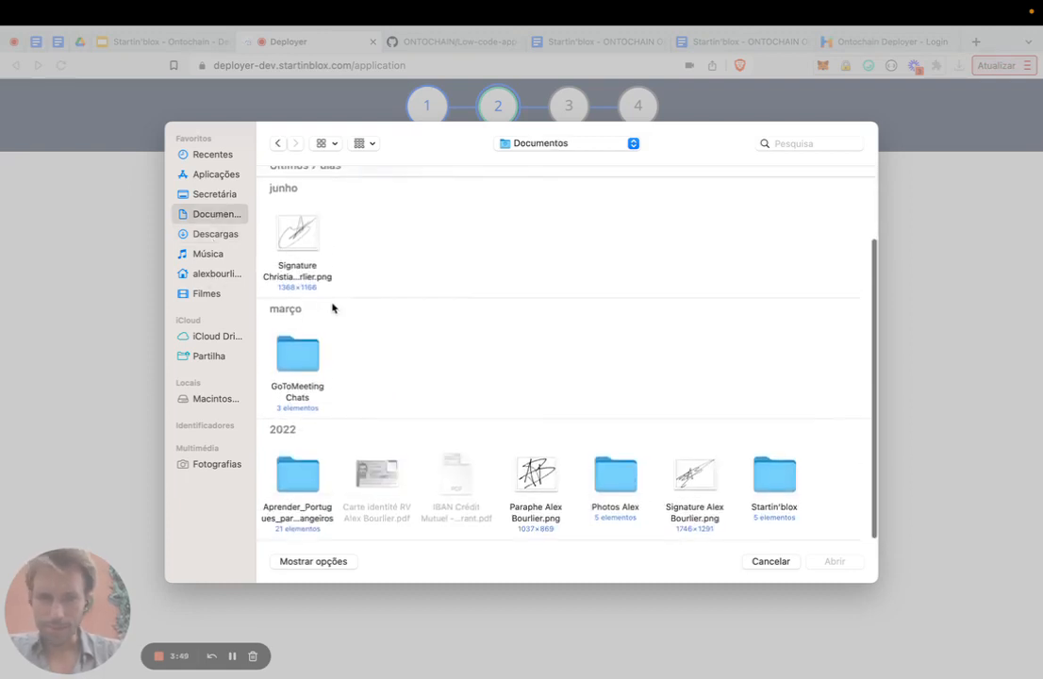
double_click(611, 495)
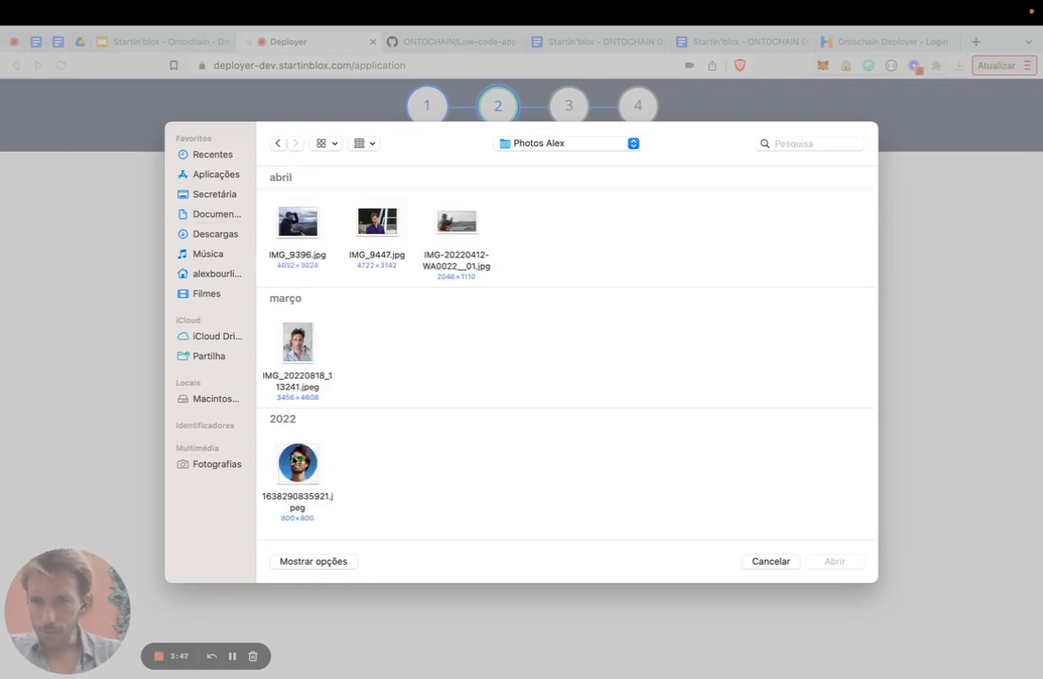
click(296, 462)
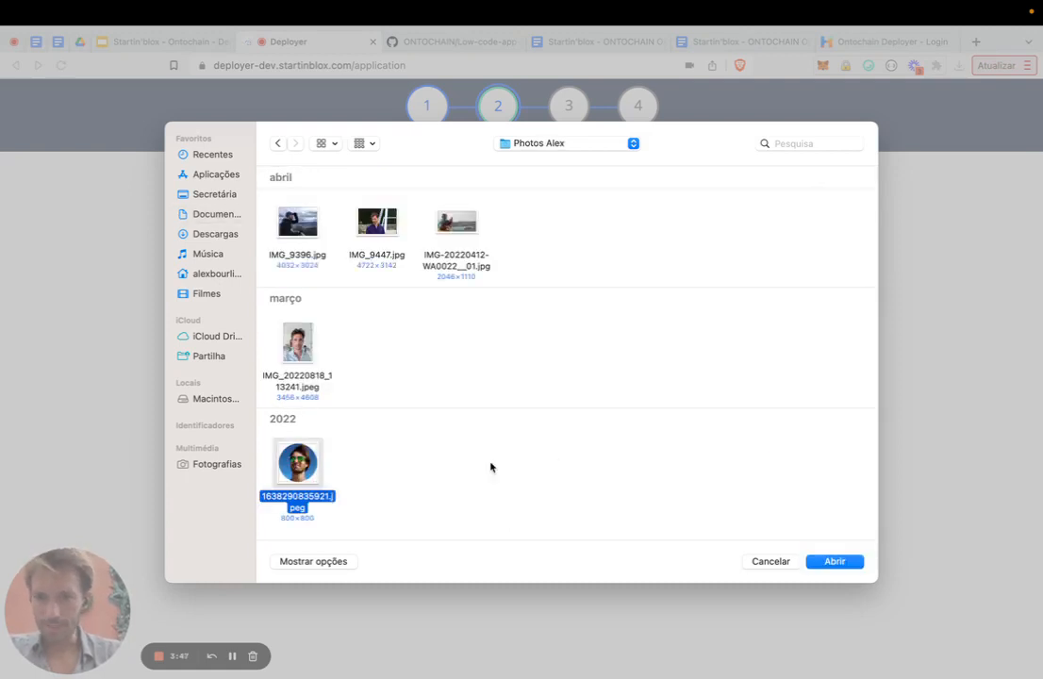
click(838, 563)
- Set the application URL to alex-kingdom-III and continue to choosing bloxes
click(338, 473)
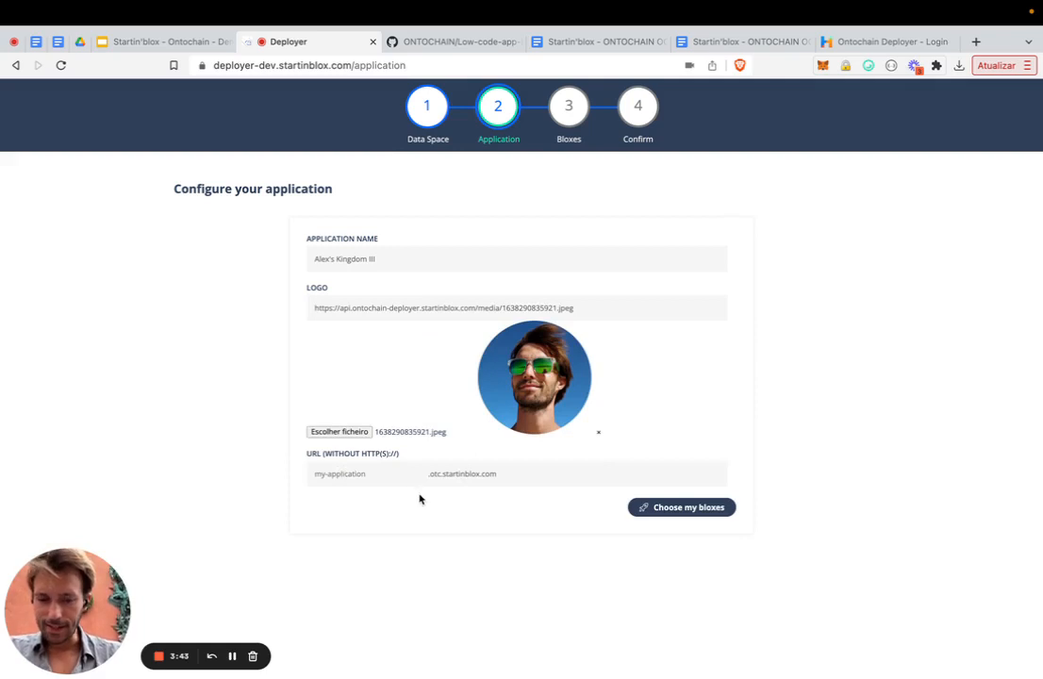
text(alex-k)
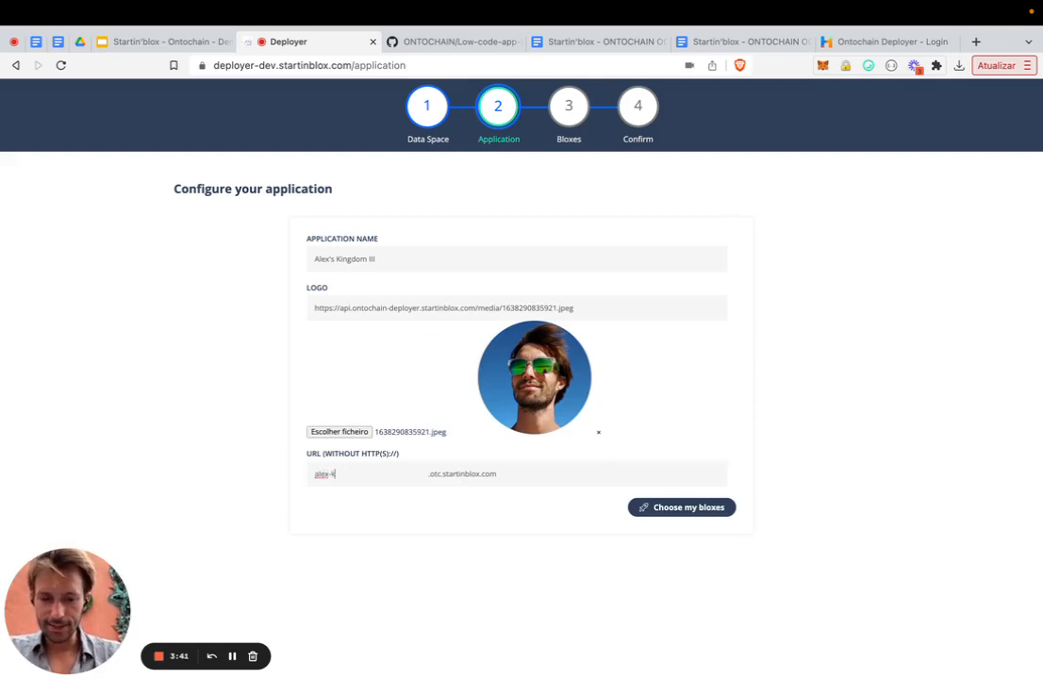
text(ingdom)
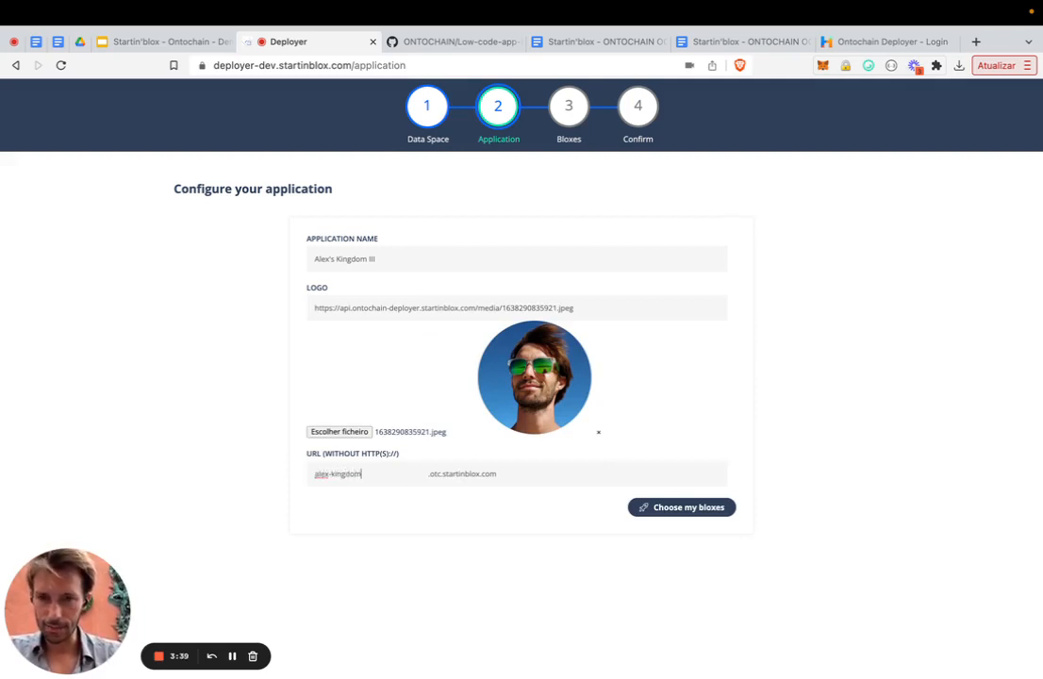
text(-)
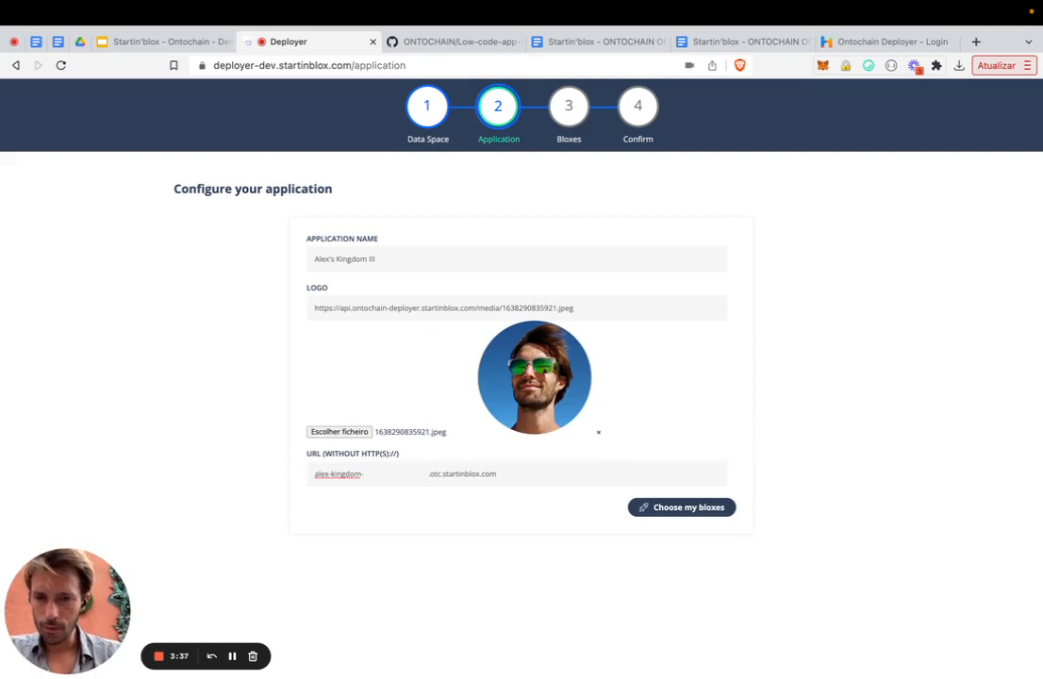
text(iII)
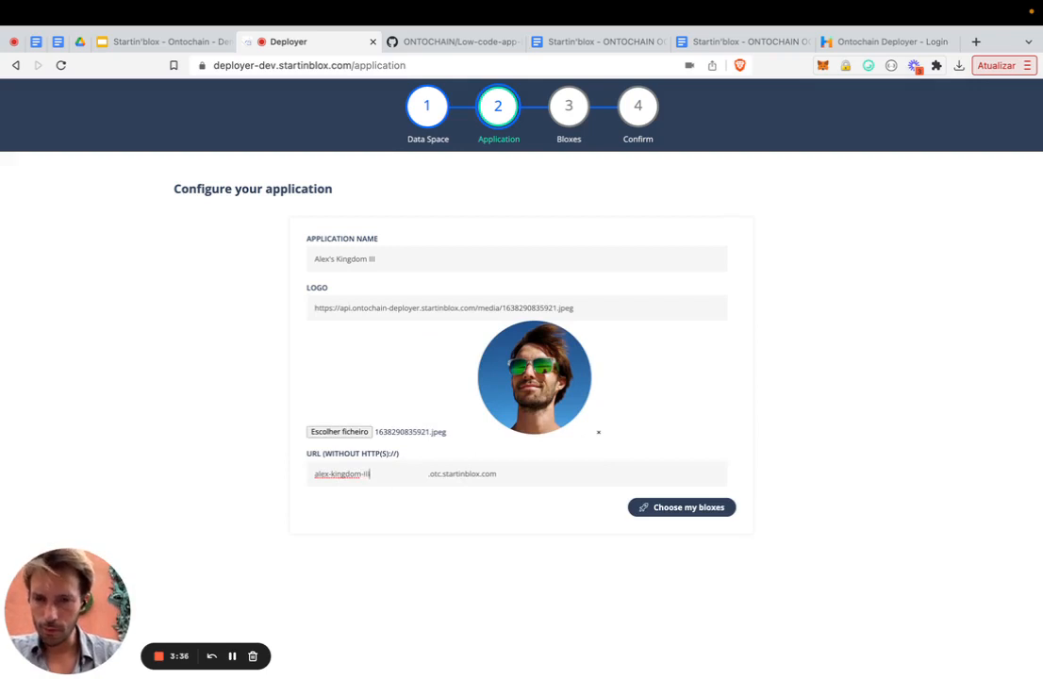
click(669, 513)
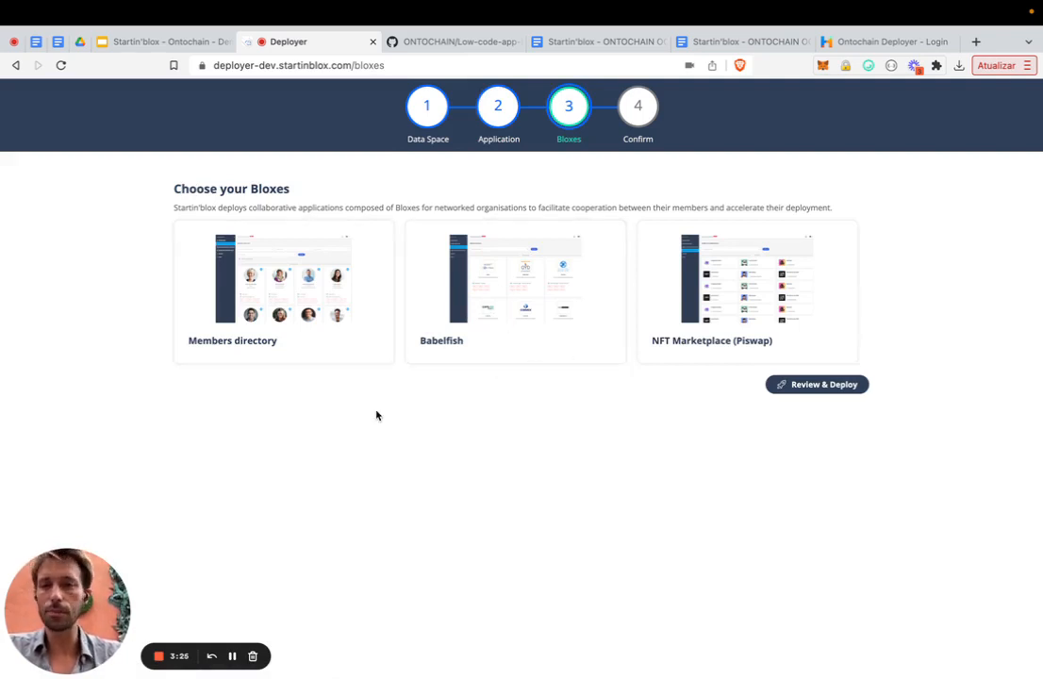
- Enable the Members directory blox with pagination set to 50 and the Babelfish blox, then proceed to review and deploy
click(292, 328)
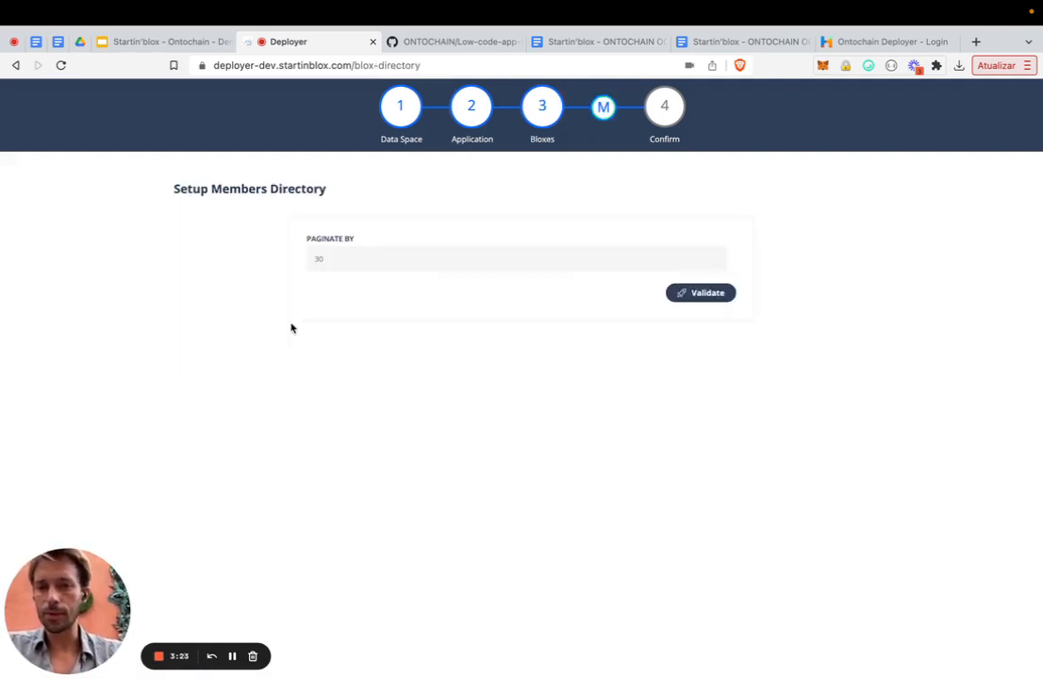
click(341, 259)
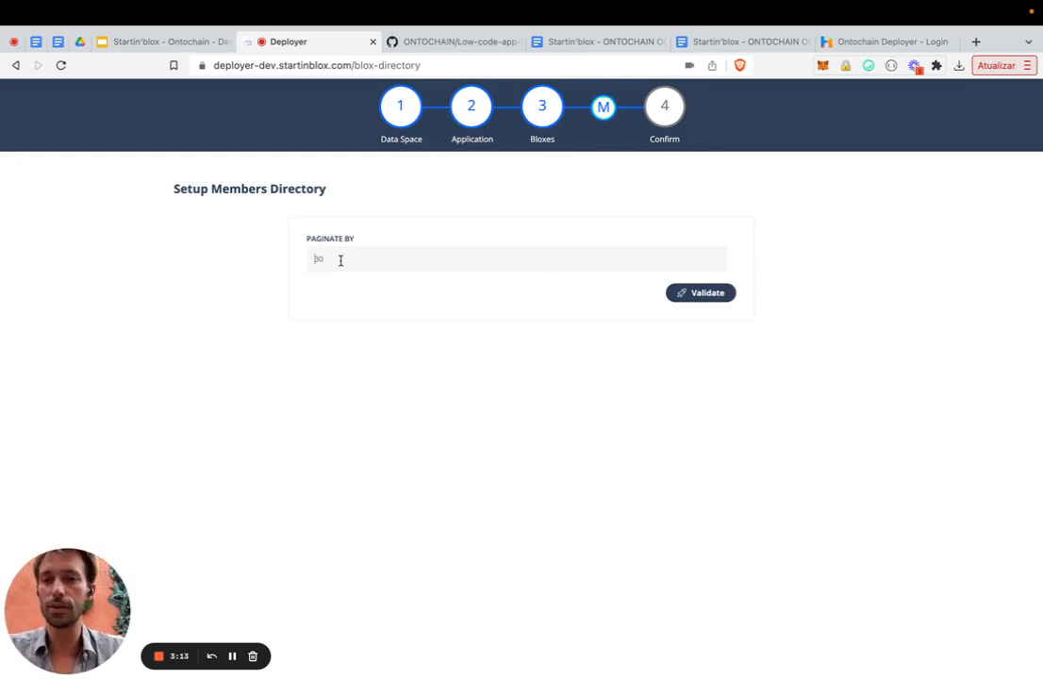
text(50)
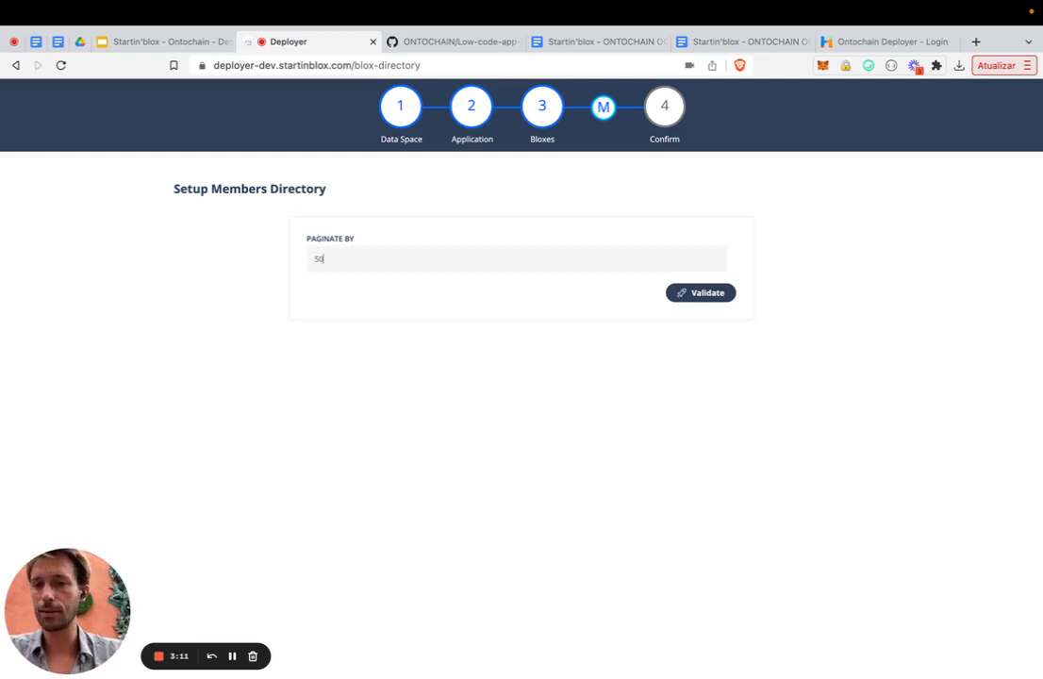
click(695, 297)
click(492, 299)
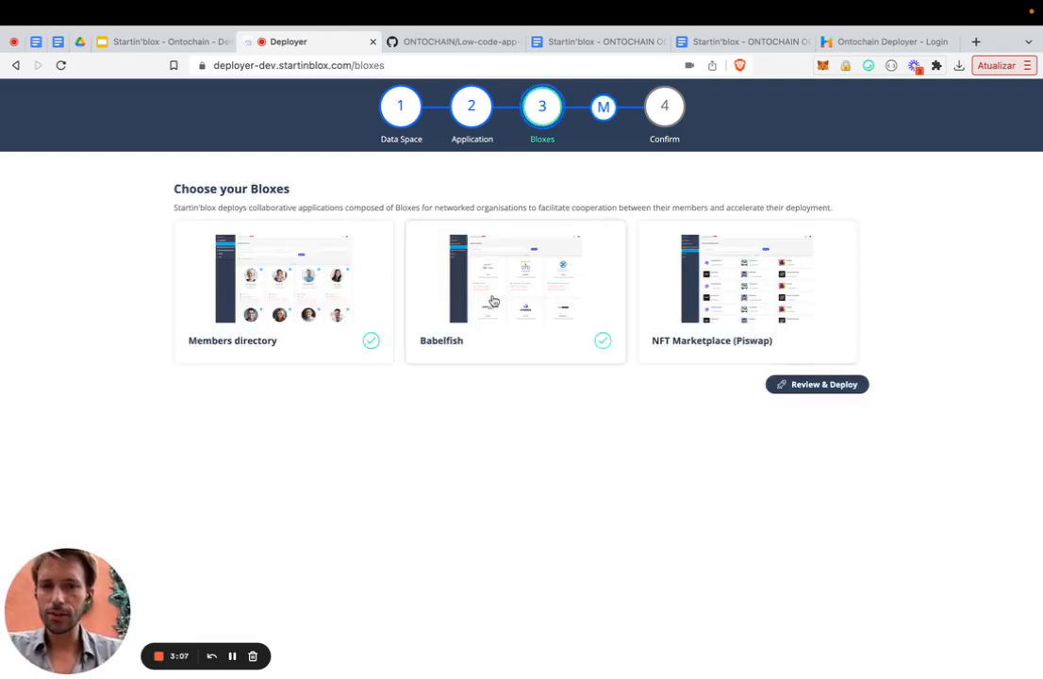
click(813, 387)
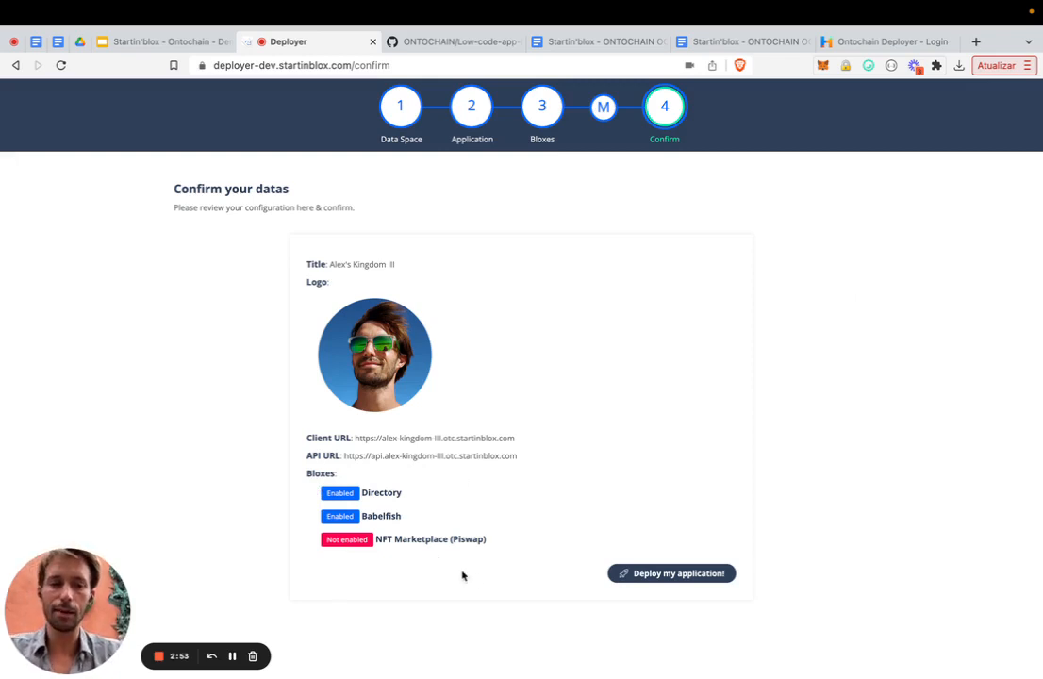
- Deploy the application, then copy the application's link address from the deployment notification email in Gmail
click(664, 577)
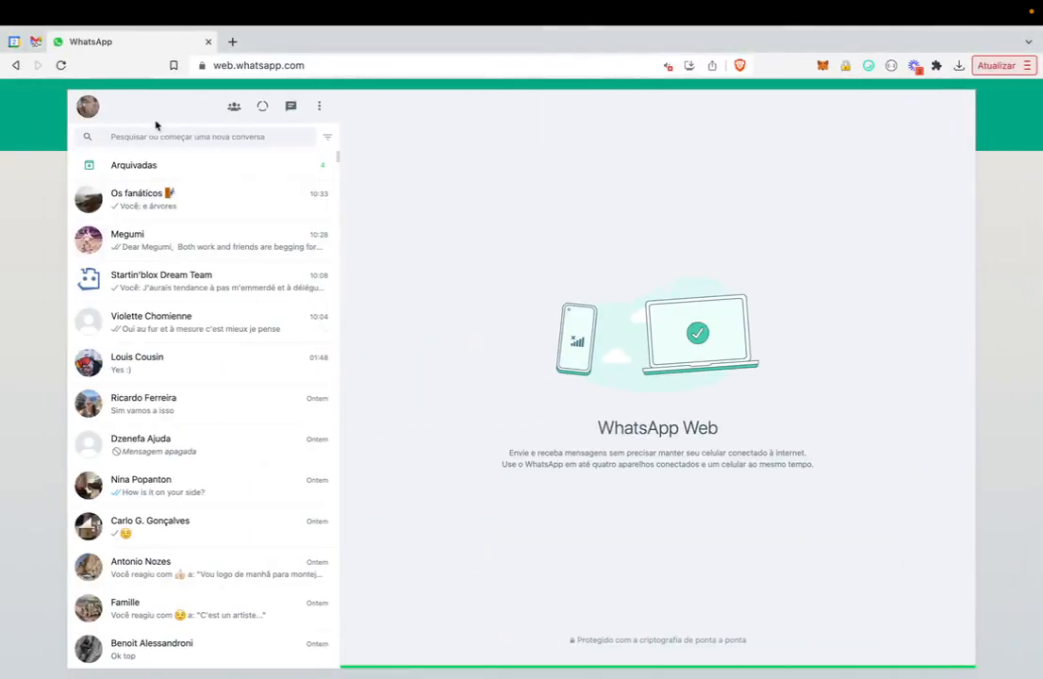
click(37, 43)
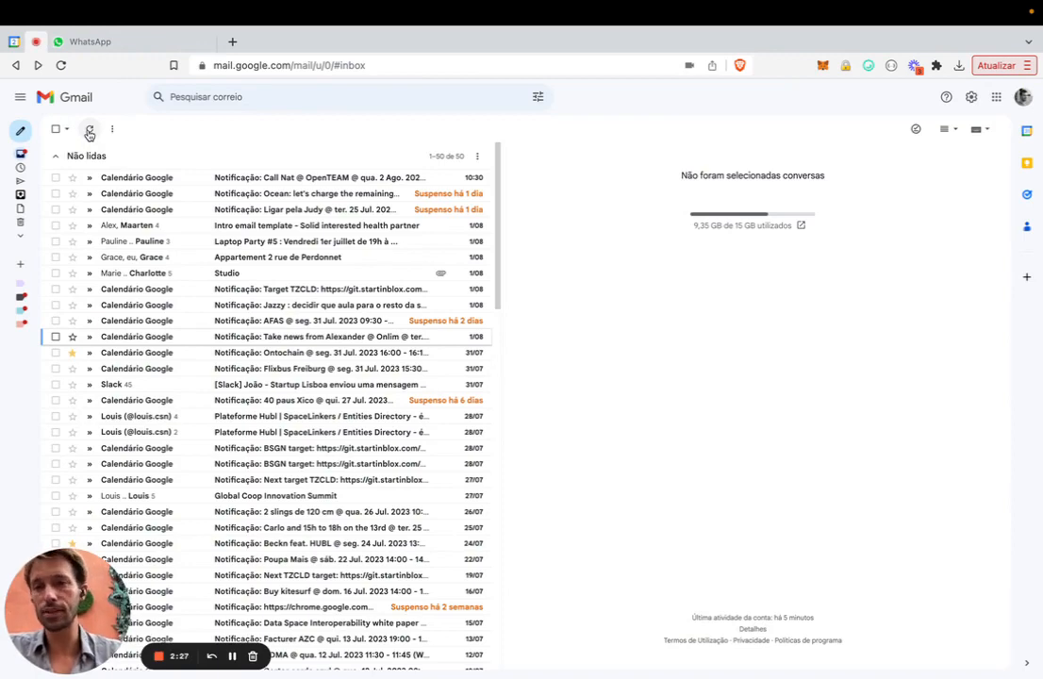
click(160, 659)
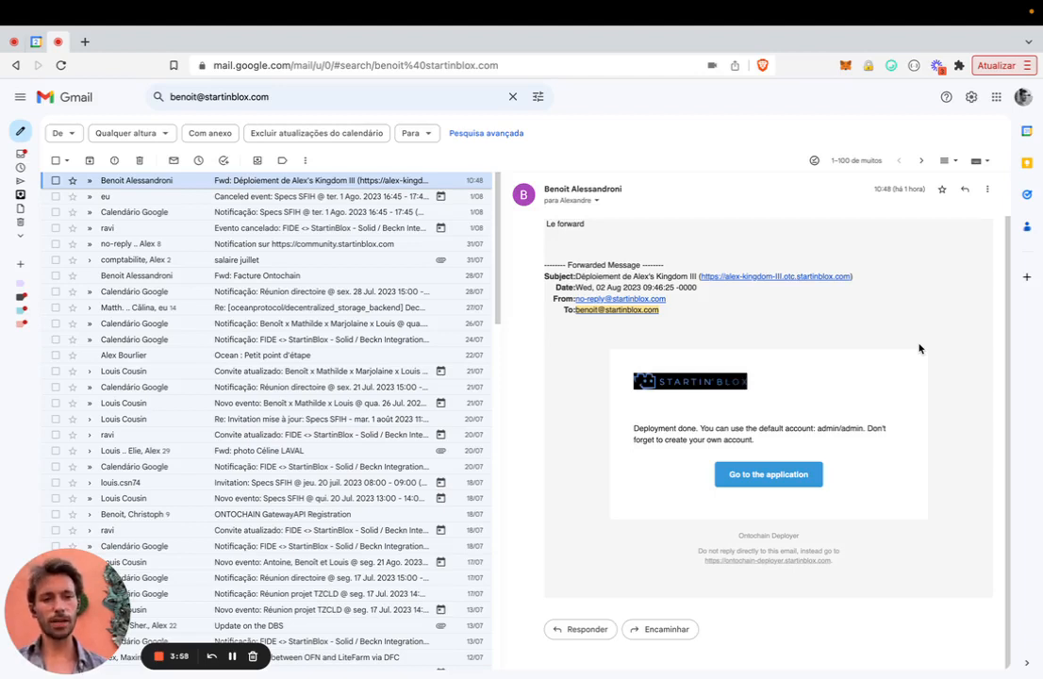
right_click(790, 280)
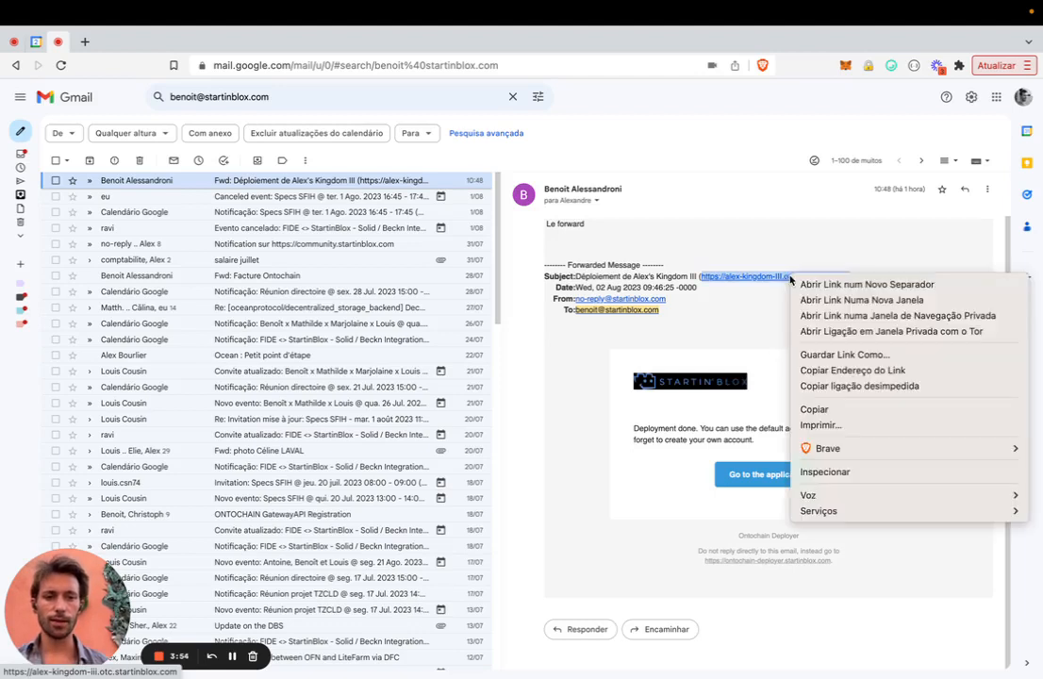
click(830, 372)
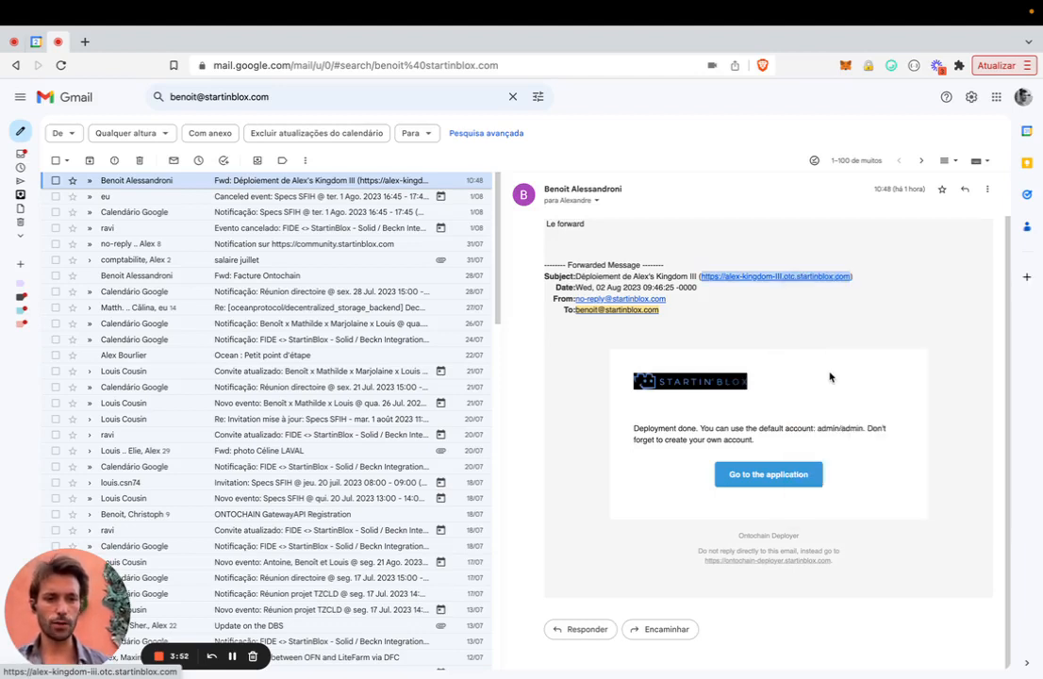
- Open the copied alex-kingdom-iii.otc.startinblox.com address in a new browser tab, closing the old app tabs
key(ctrl+Up)
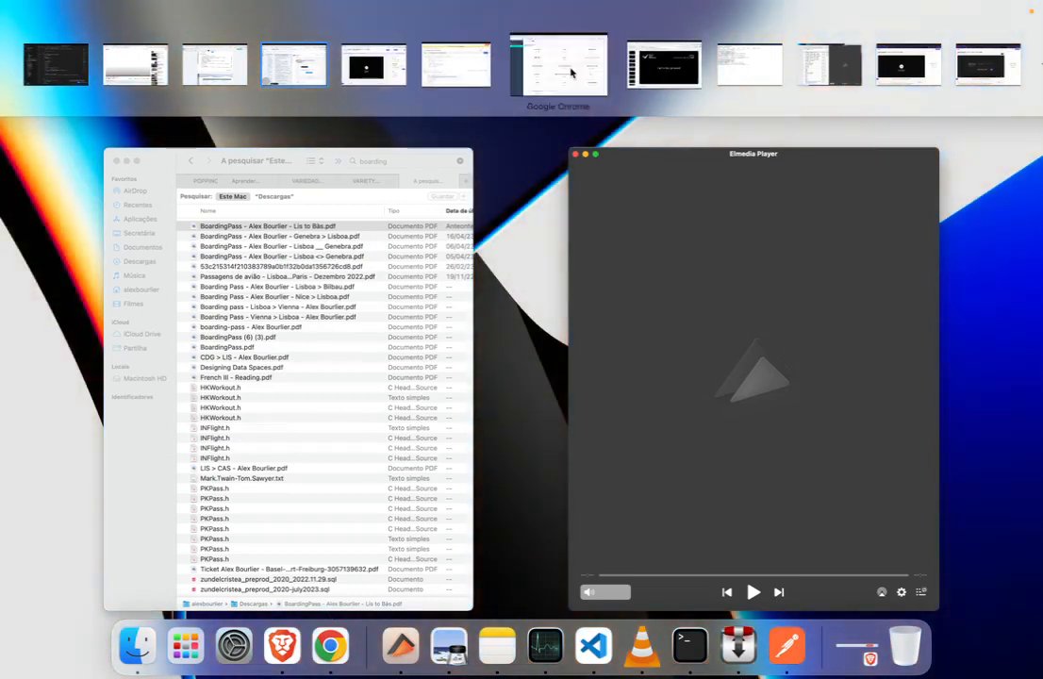
click(569, 72)
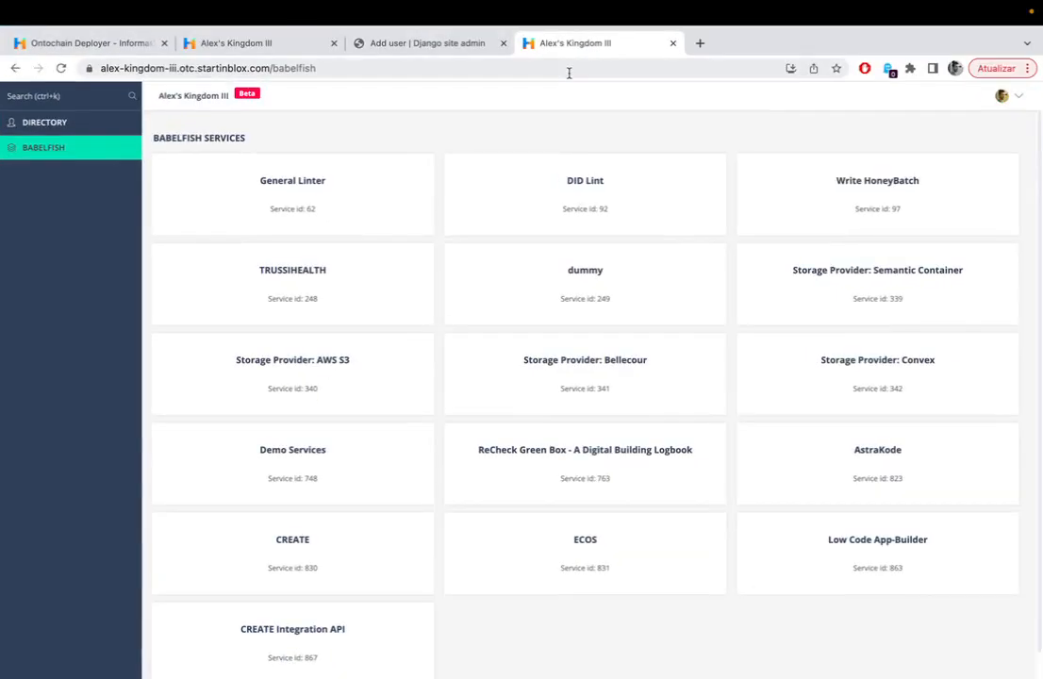
key(super+w)
key(super+w)
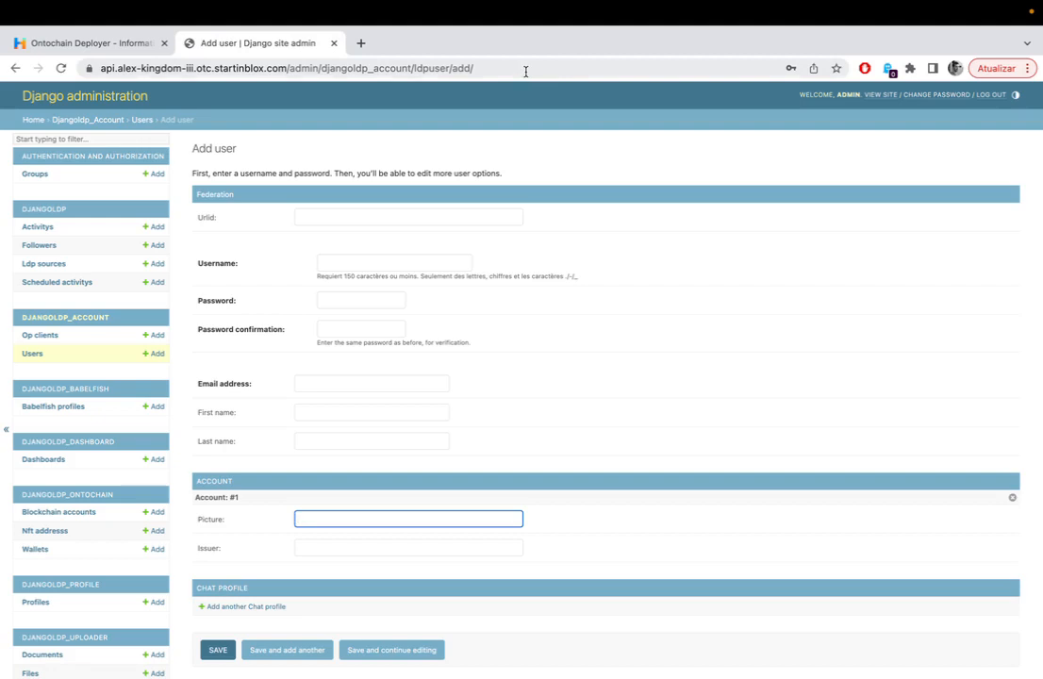
key(super+t)
text(https://alex-kingdom-iii.otc.startinblox.com/)
key(Return)
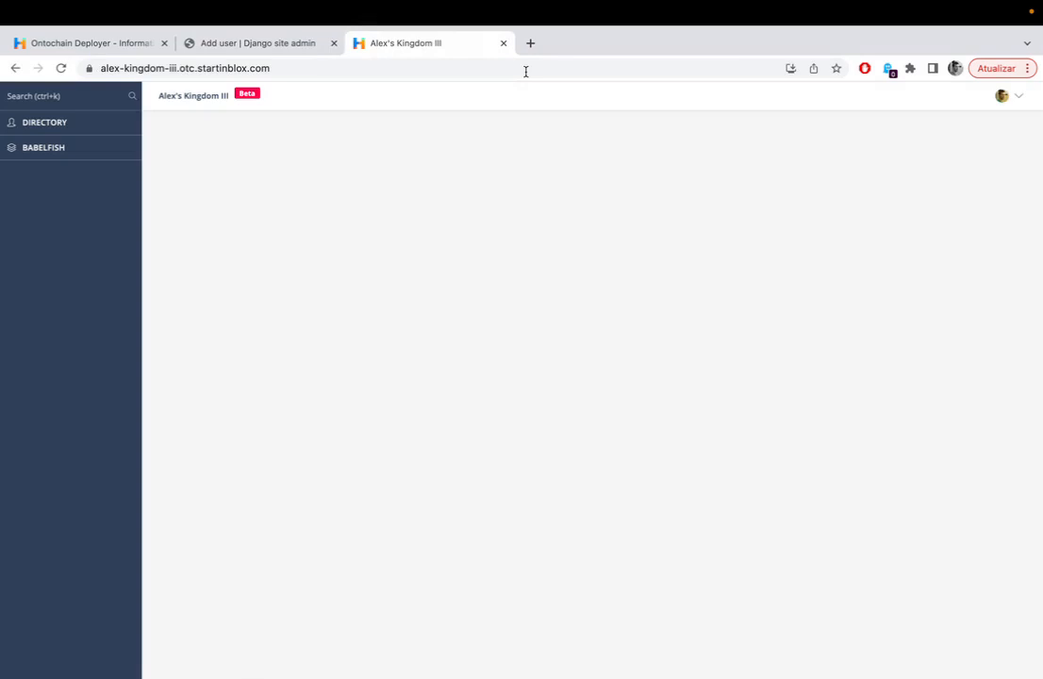
- Browse the deployed application's Members directory and Babelfish services pages
click(89, 126)
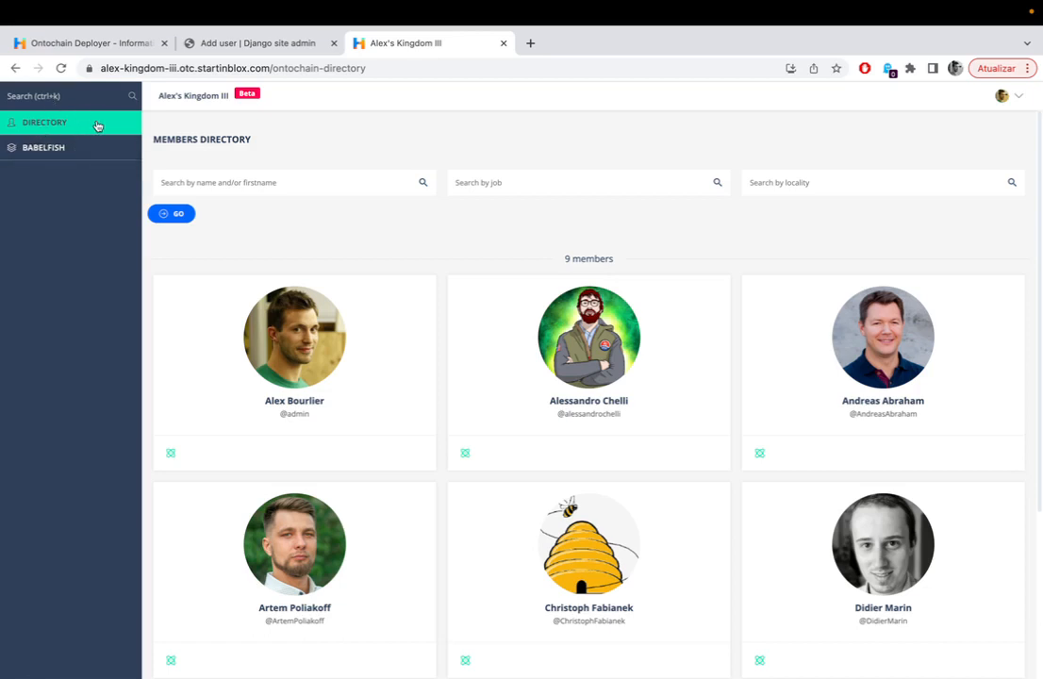
scroll(552, 235, down, 3)
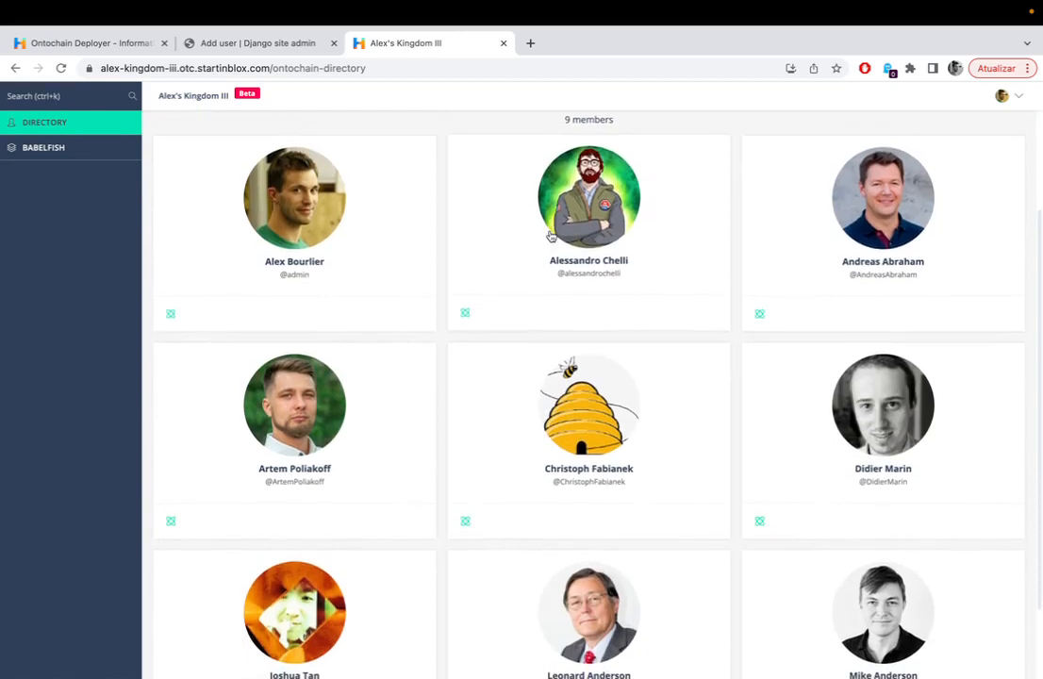
scroll(551, 235, down, 2)
scroll(552, 235, up, 5)
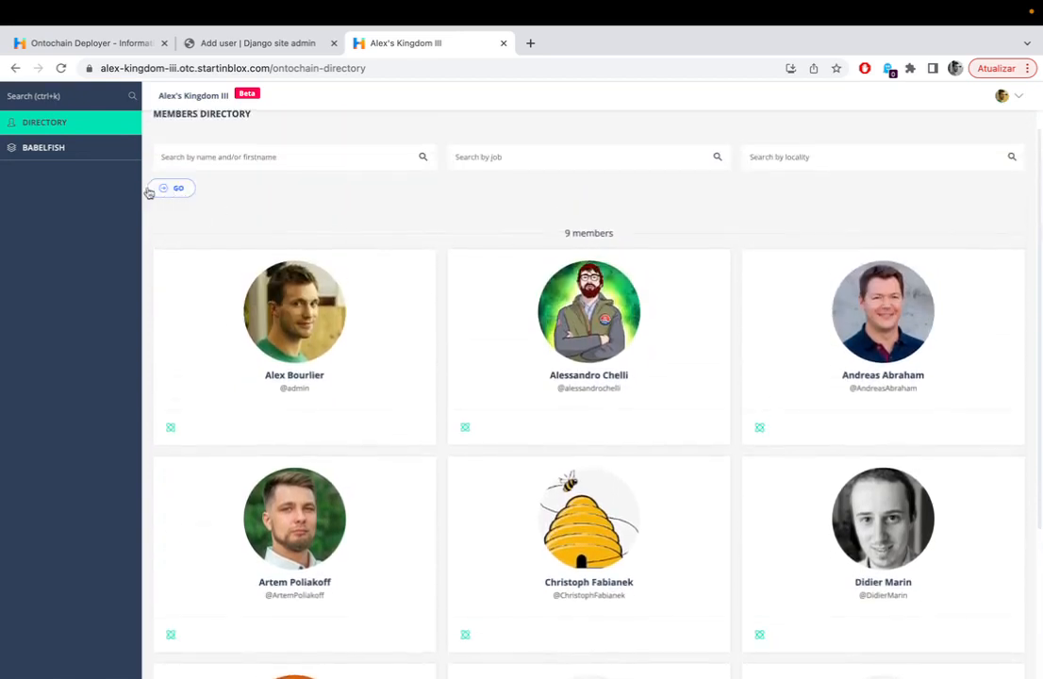
click(86, 154)
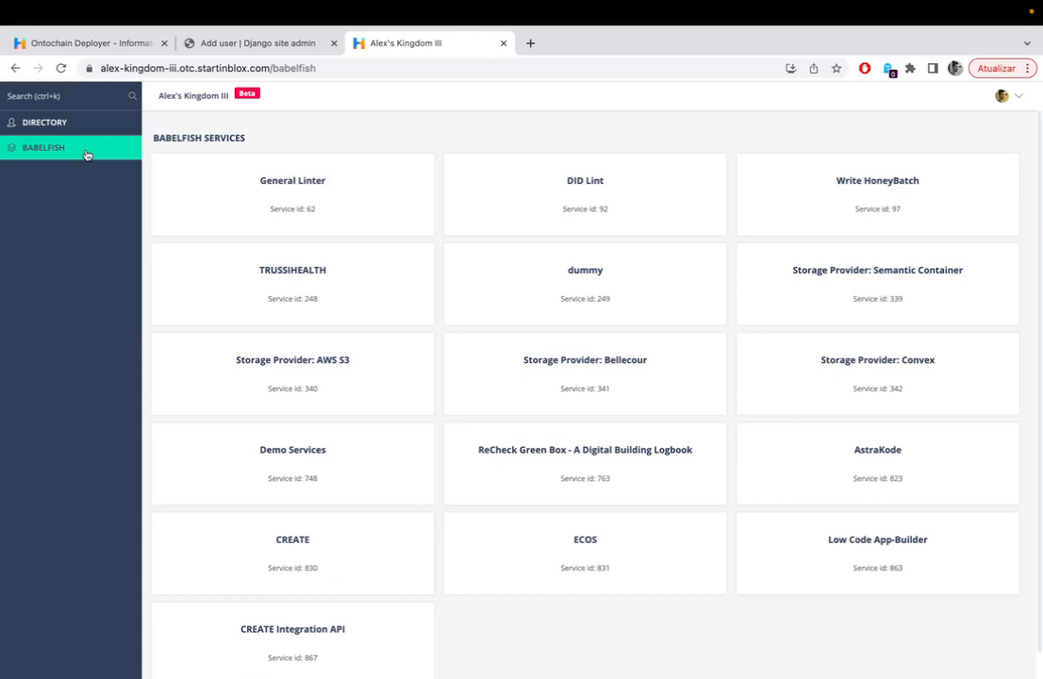
scroll(88, 155, down, 1)
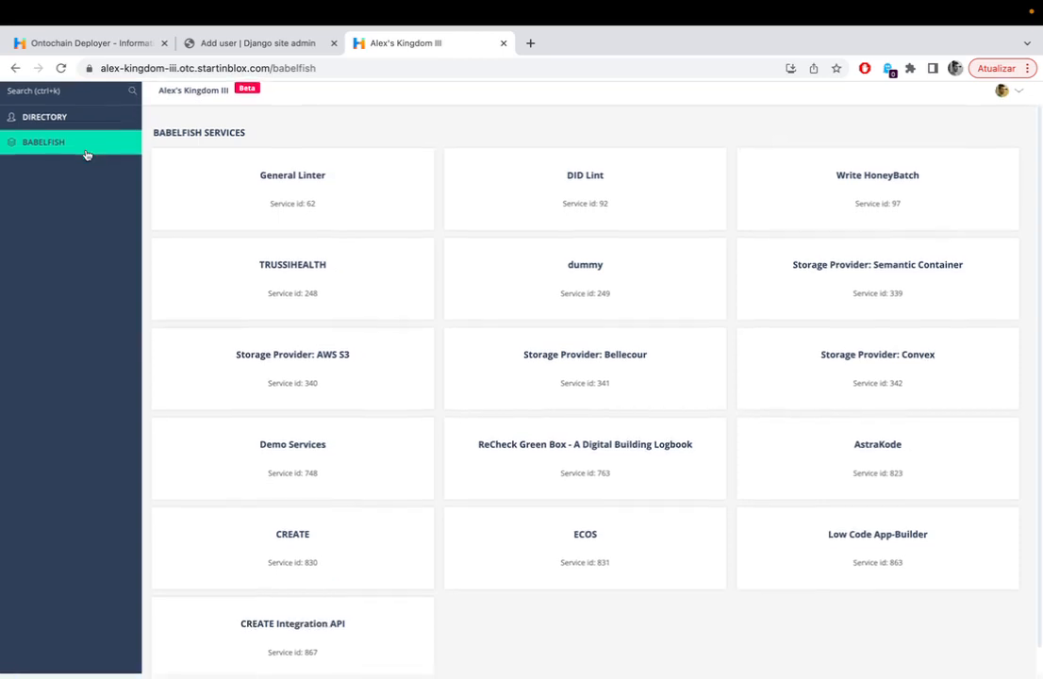
scroll(254, 380, down, 1)
scroll(254, 380, up, 1)
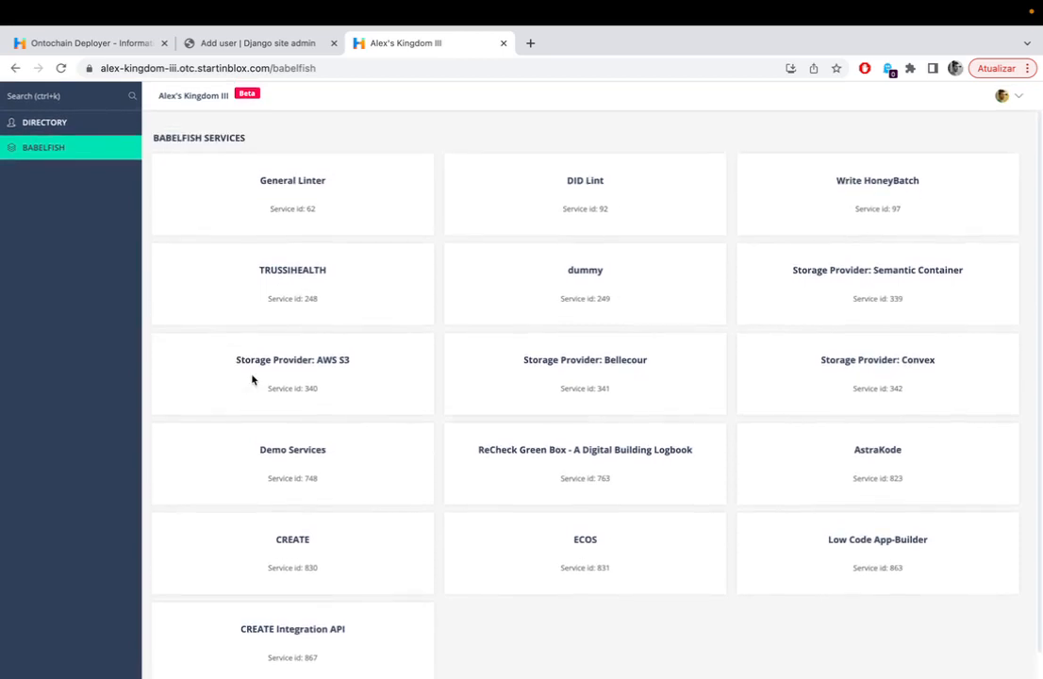